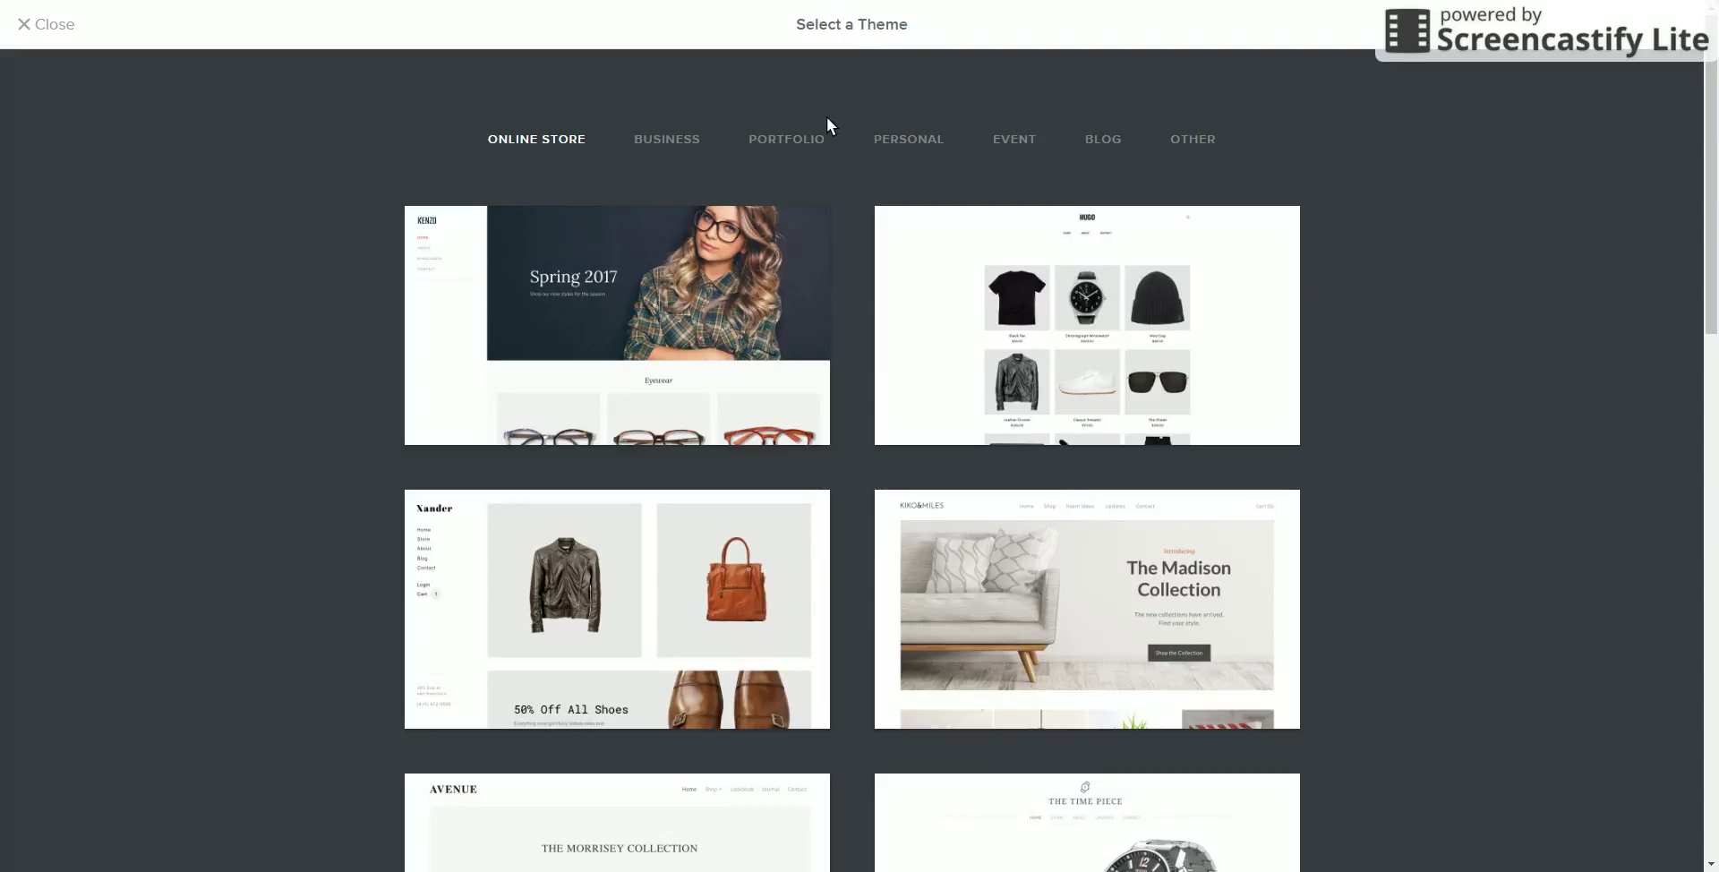
# Browse the online store themes and open the preview of the Speed of Light soccer theme
pyautogui.scroll(-2, 811, 112)
pyautogui.scroll(2, 811, 111)
pyautogui.scroll(-2, 861, 80)
pyautogui.scroll(2, 861, 80)
pyautogui.scroll(-2, 774, 84)
pyautogui.scroll(-5, 784, 83)
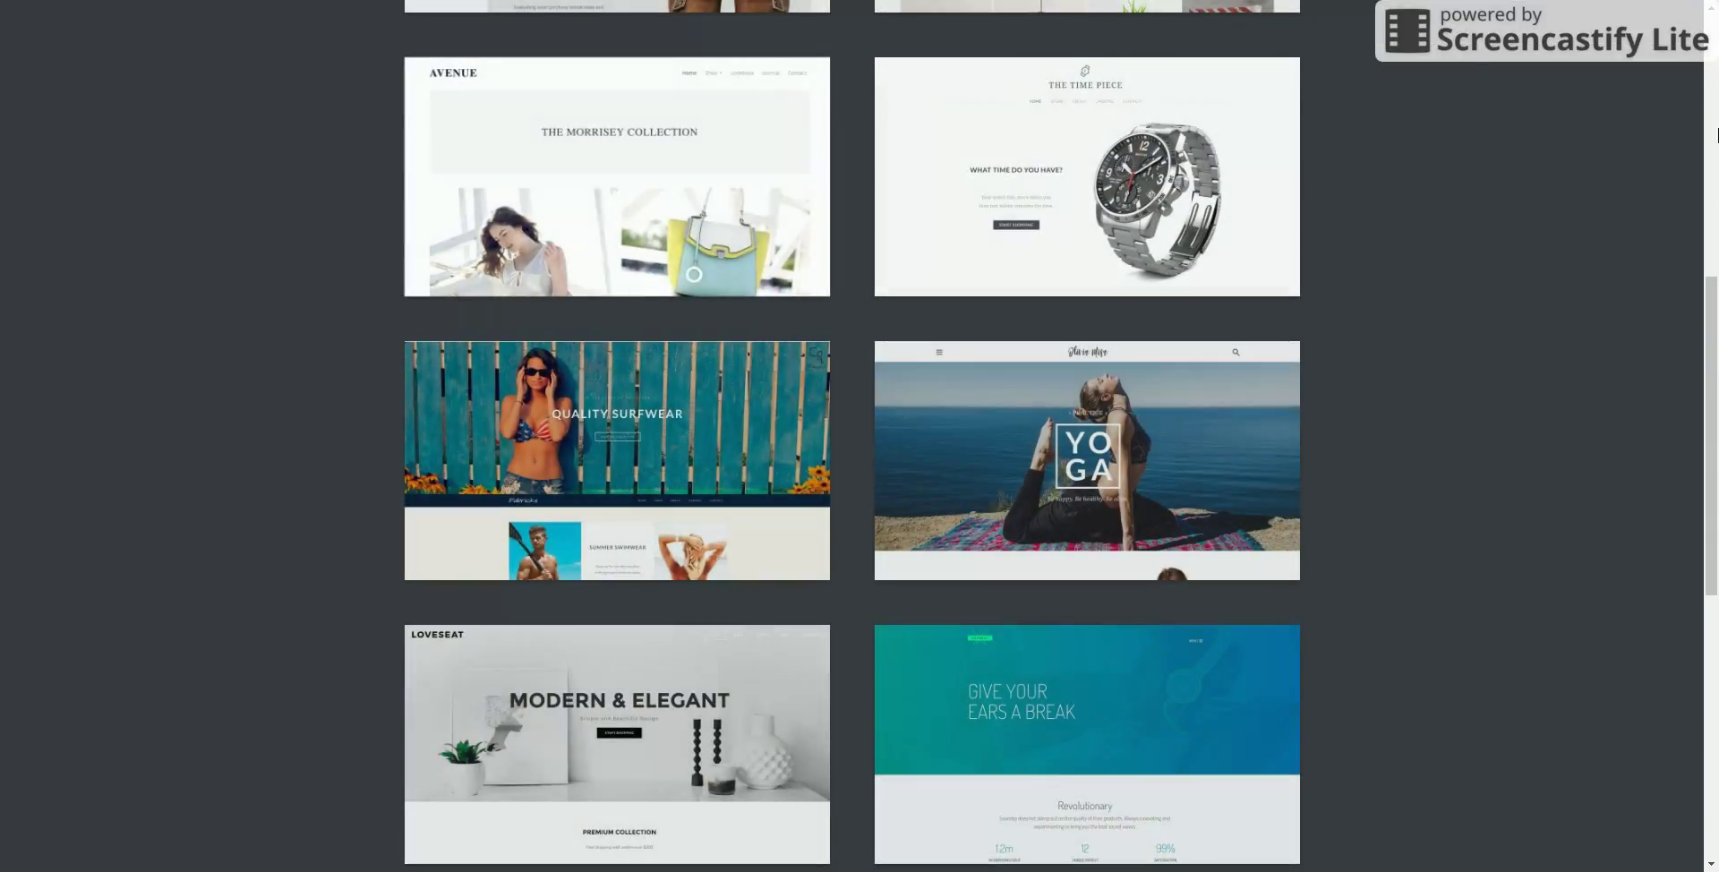
pyautogui.scroll(-5, 1606, 148)
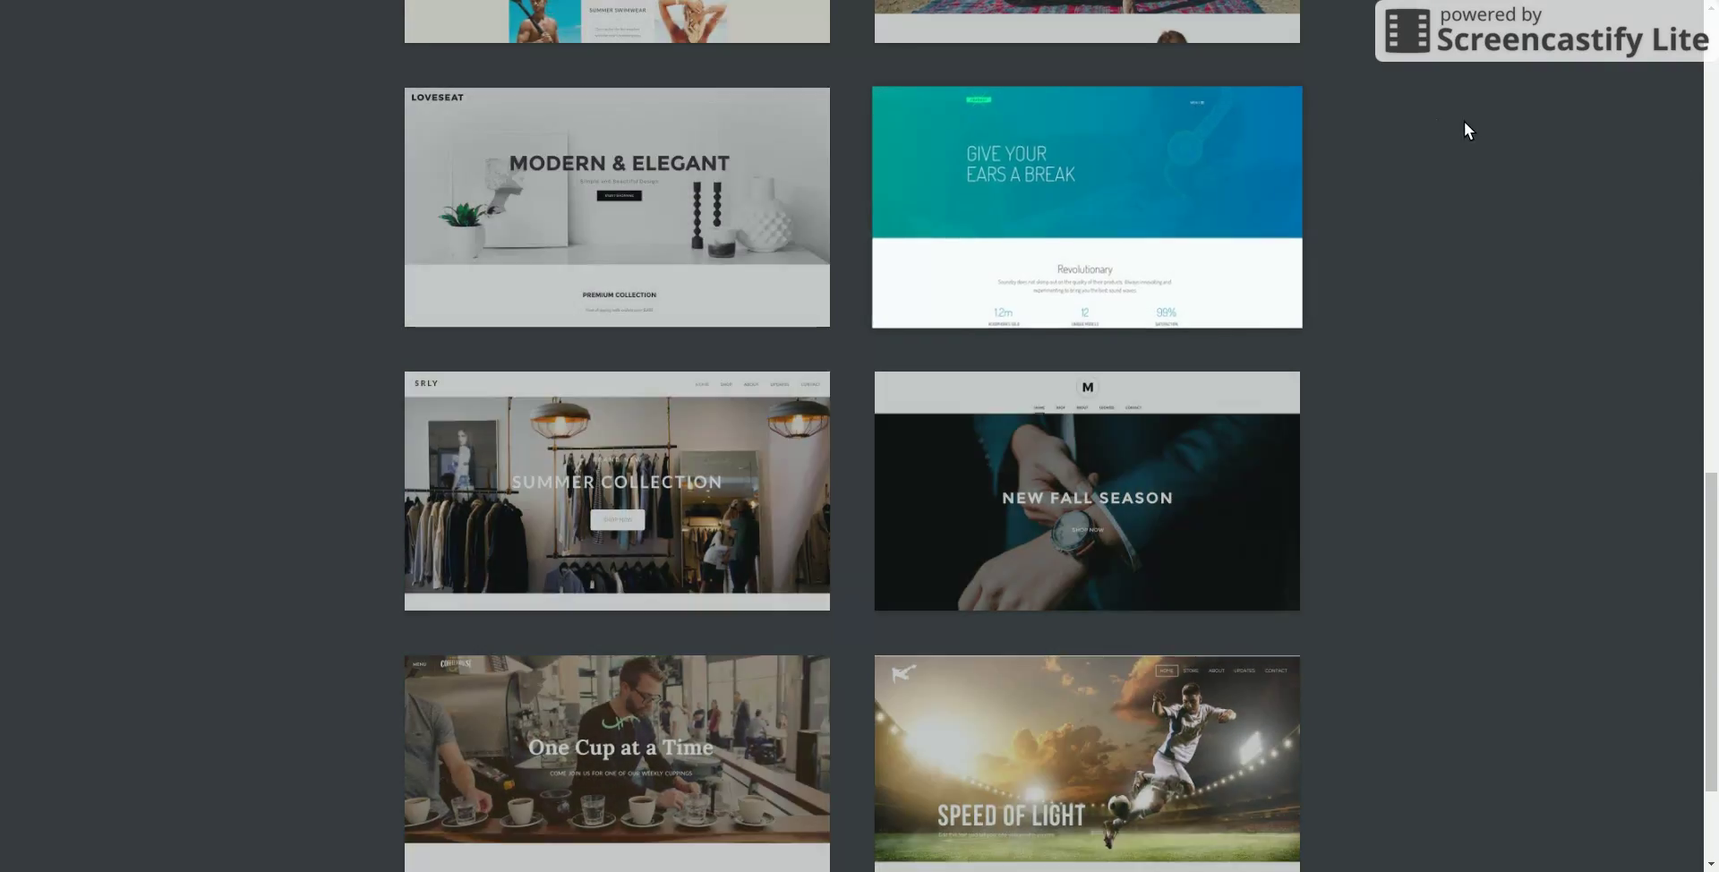
pyautogui.scroll(-2, 1464, 124)
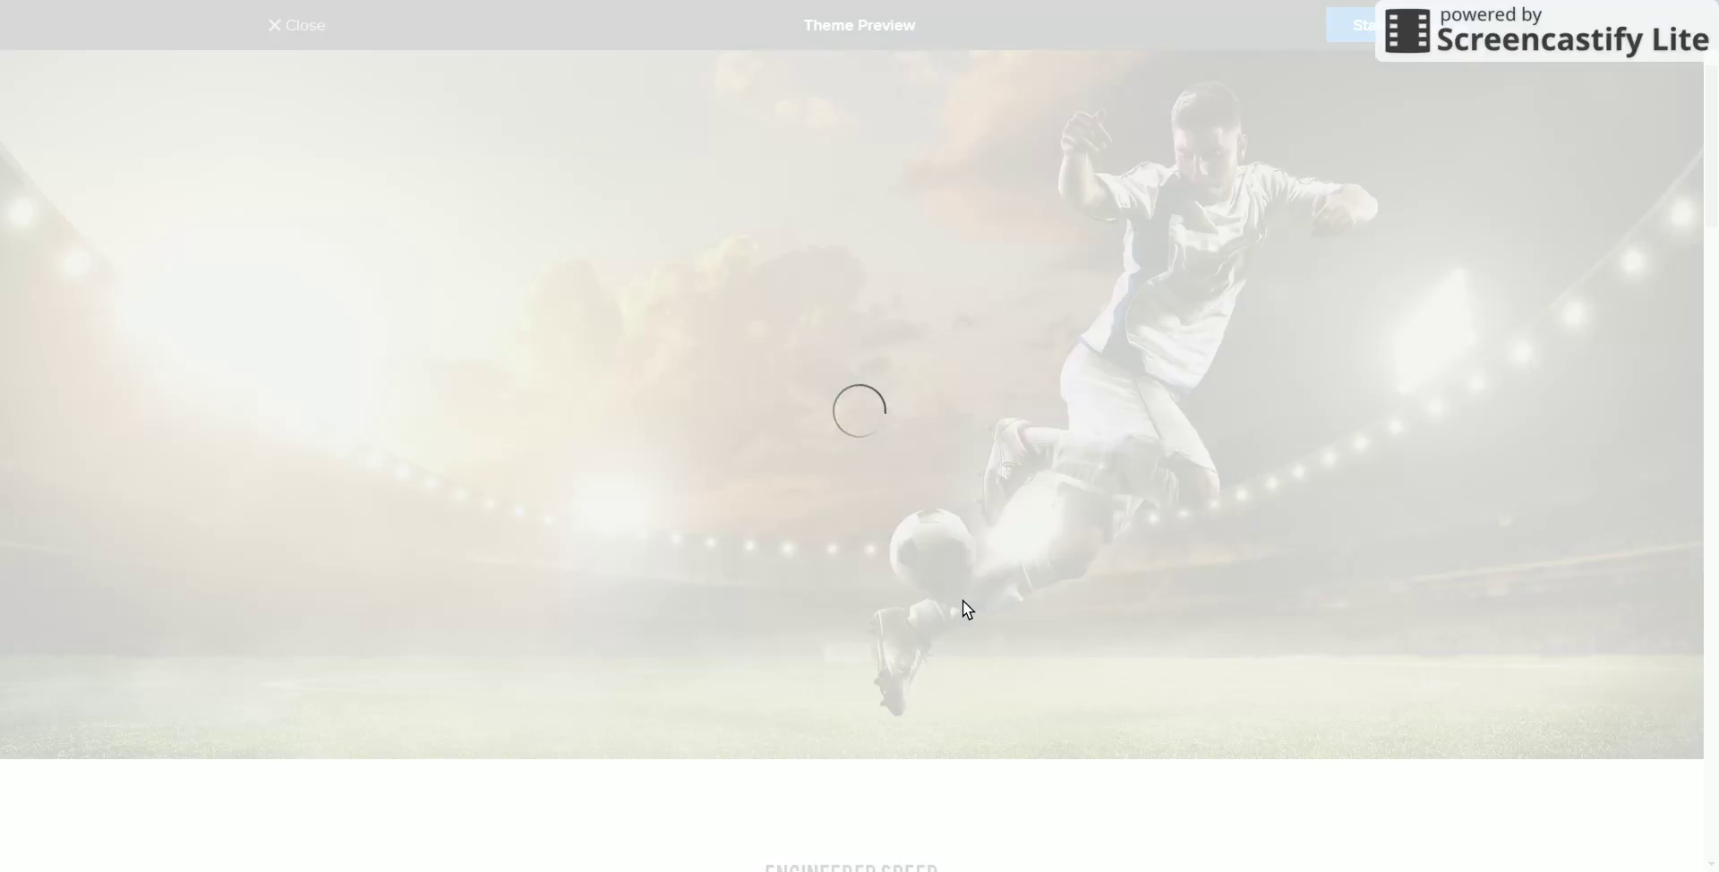
# Review the soccer theme's full home page preview and start editing a site with this theme
pyautogui.scroll(-4, 747, 502)
pyautogui.scroll(-15, 751, 515)
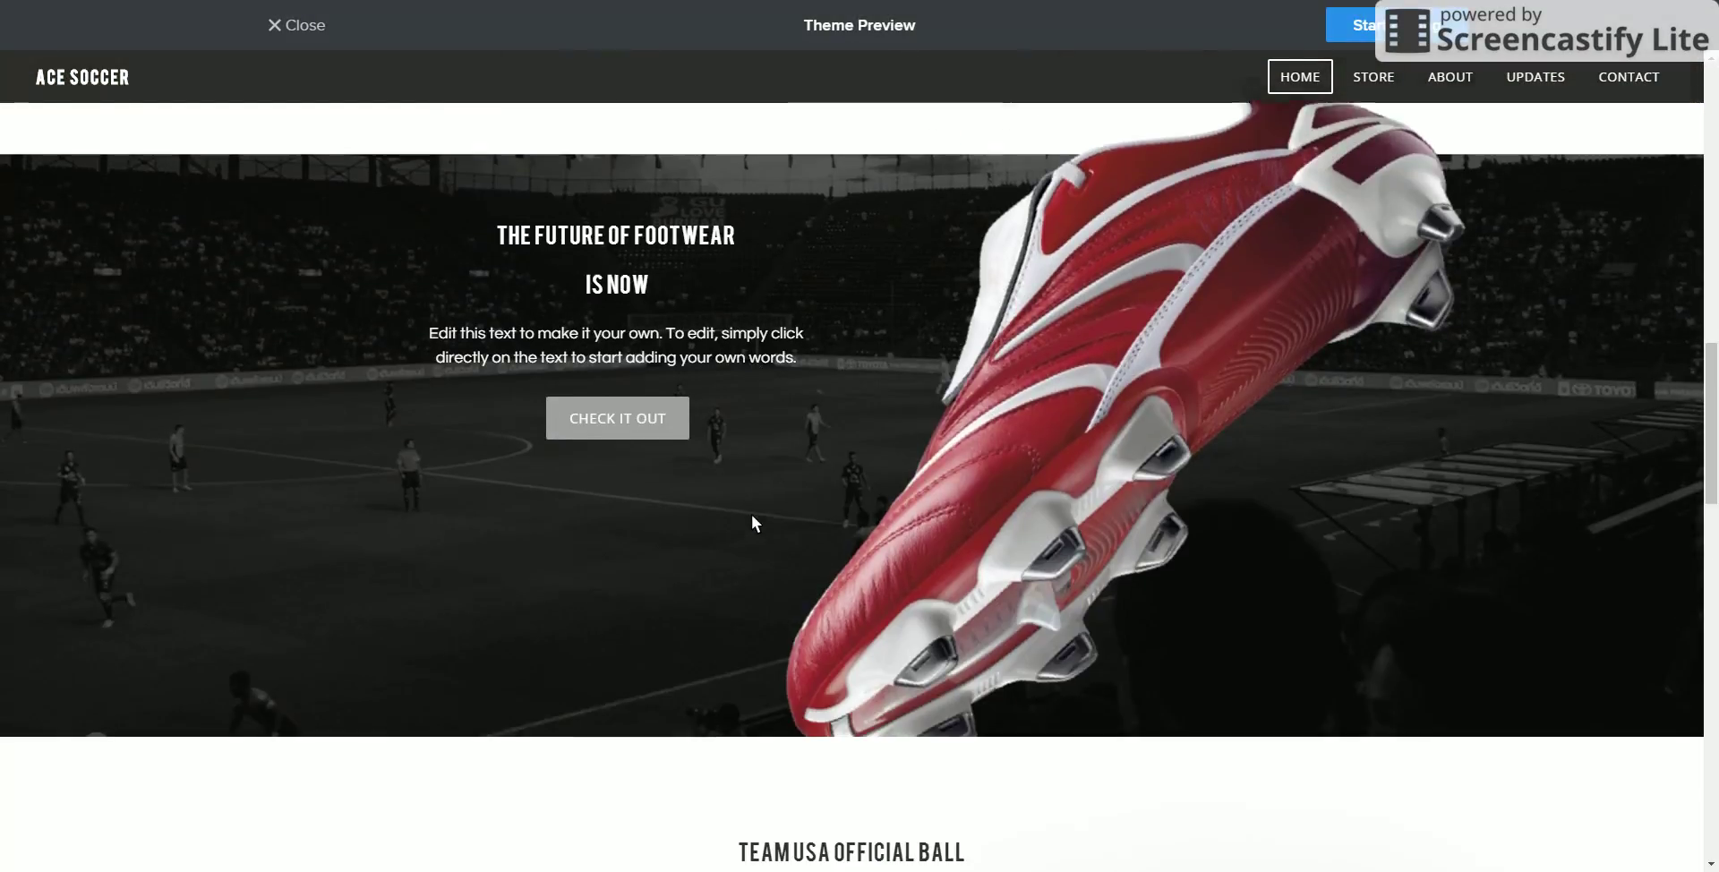
pyautogui.scroll(-16, 752, 526)
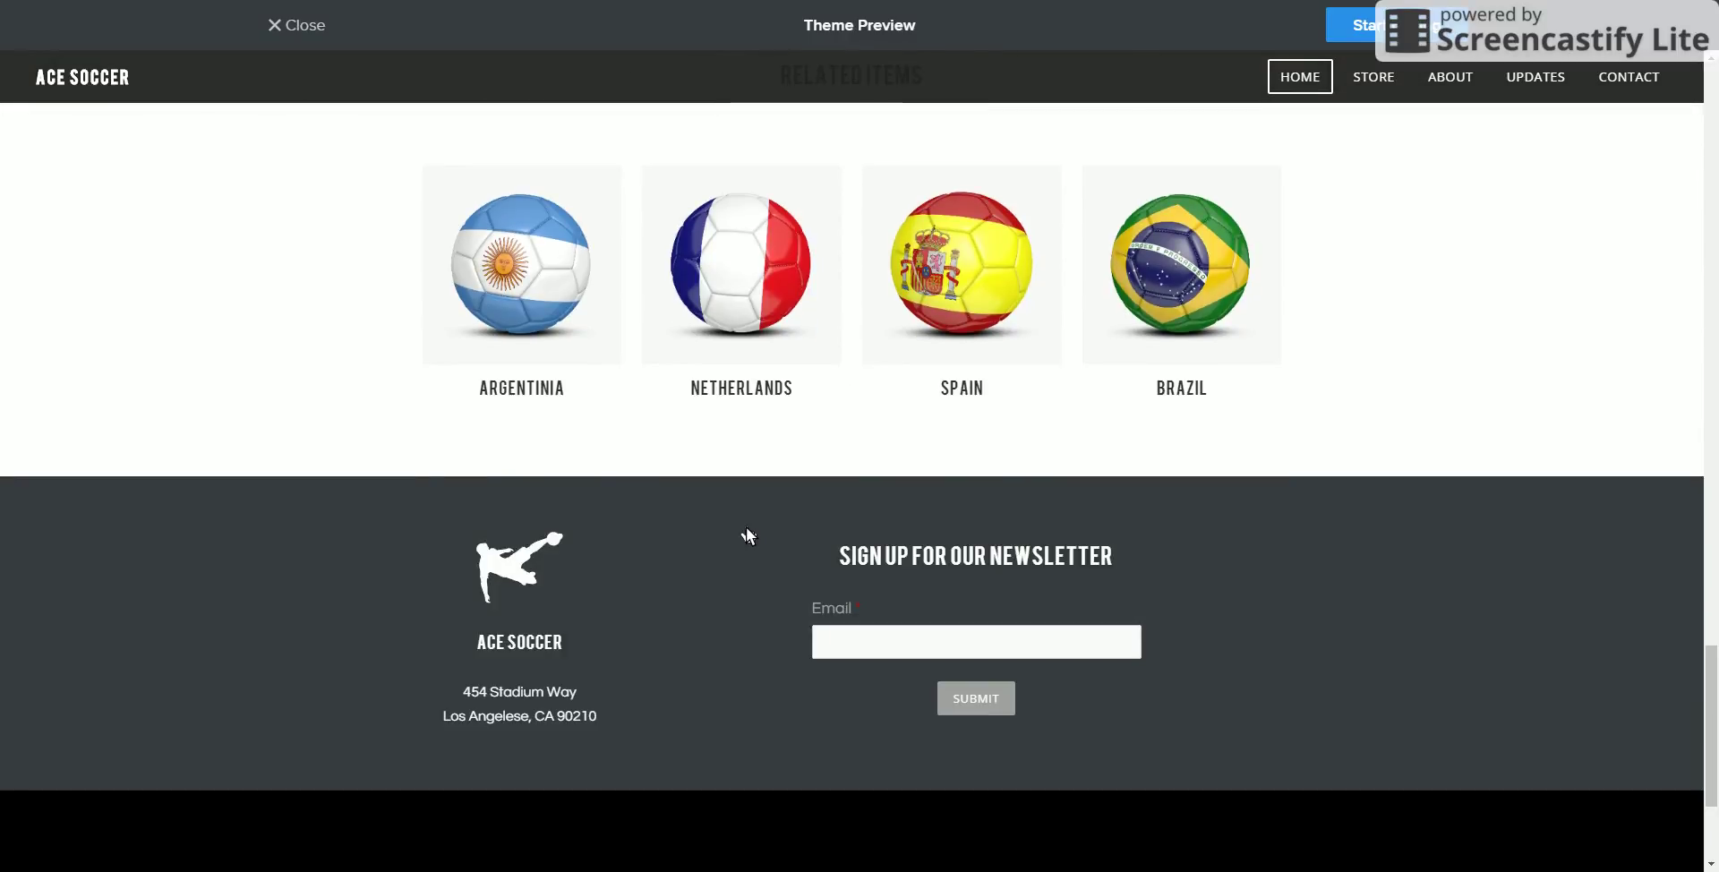
pyautogui.scroll(20, 746, 524)
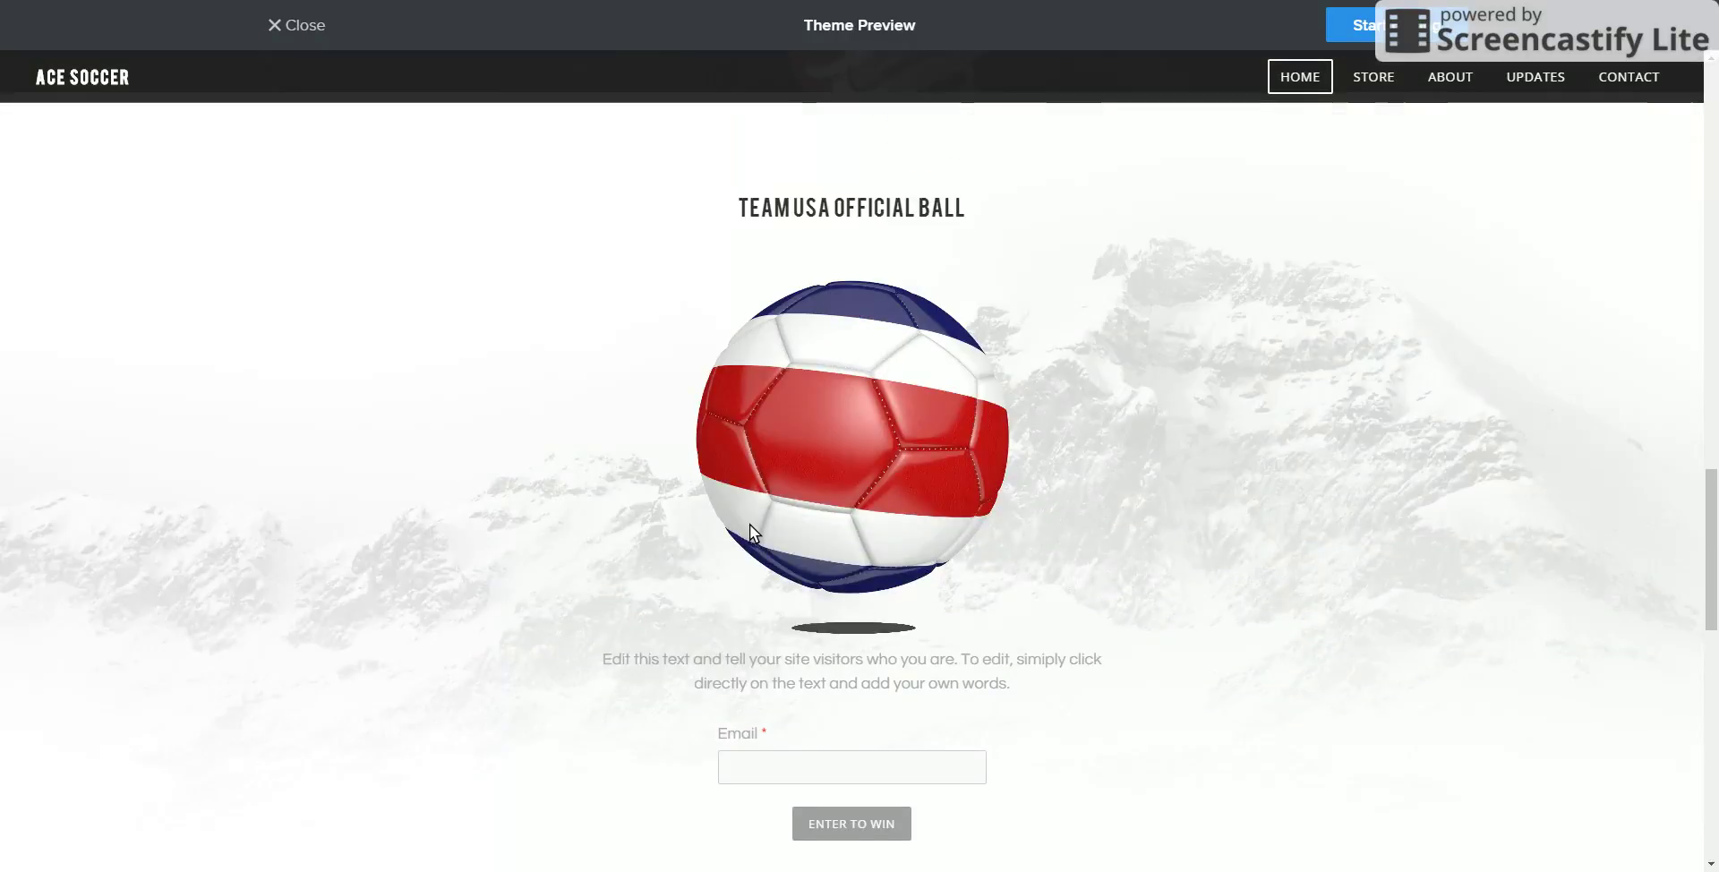
pyautogui.scroll(8, 926, 485)
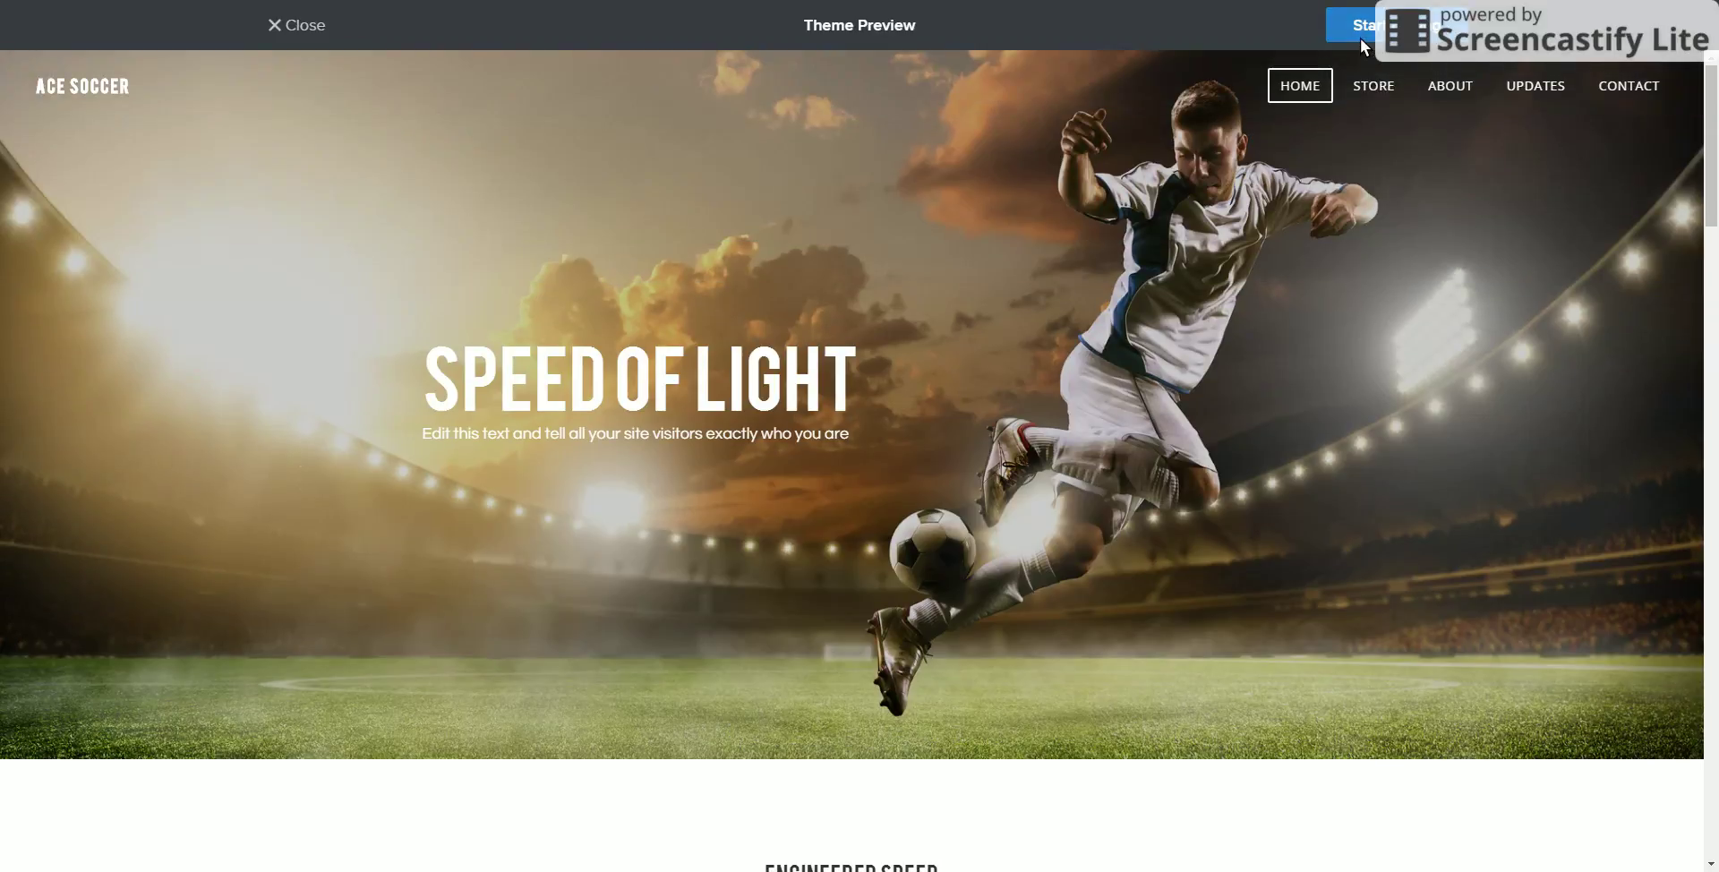
pyautogui.click(1360, 36)
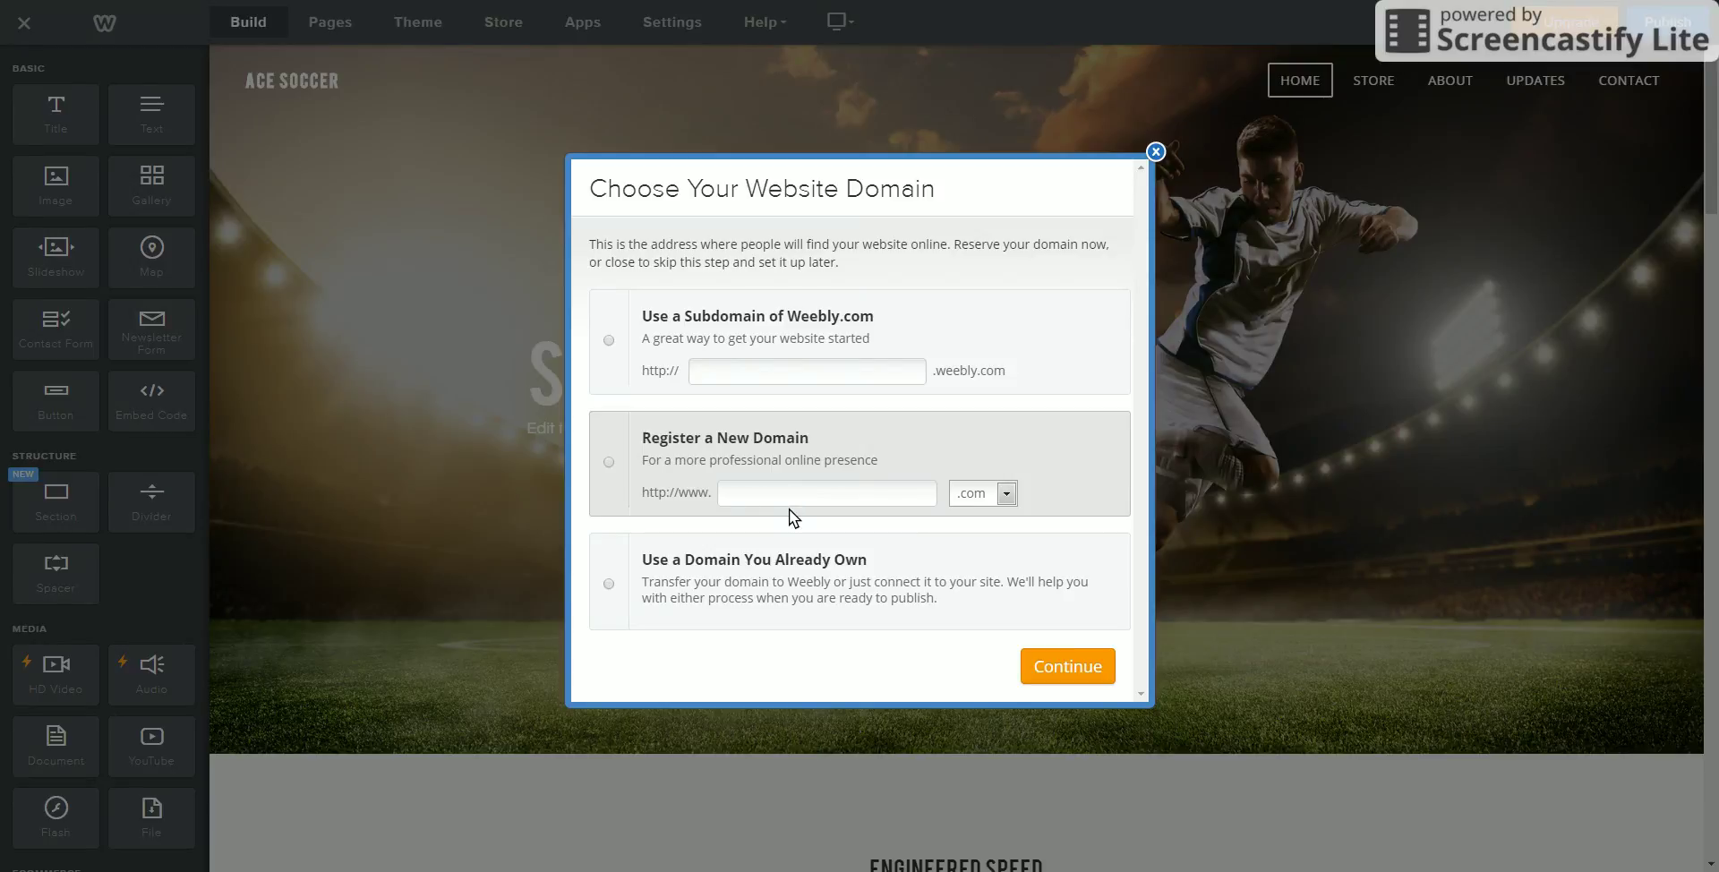
# Choose a Weebly.com subdomain for the website and enter "atheletics" as its name
pyautogui.click(837, 373)
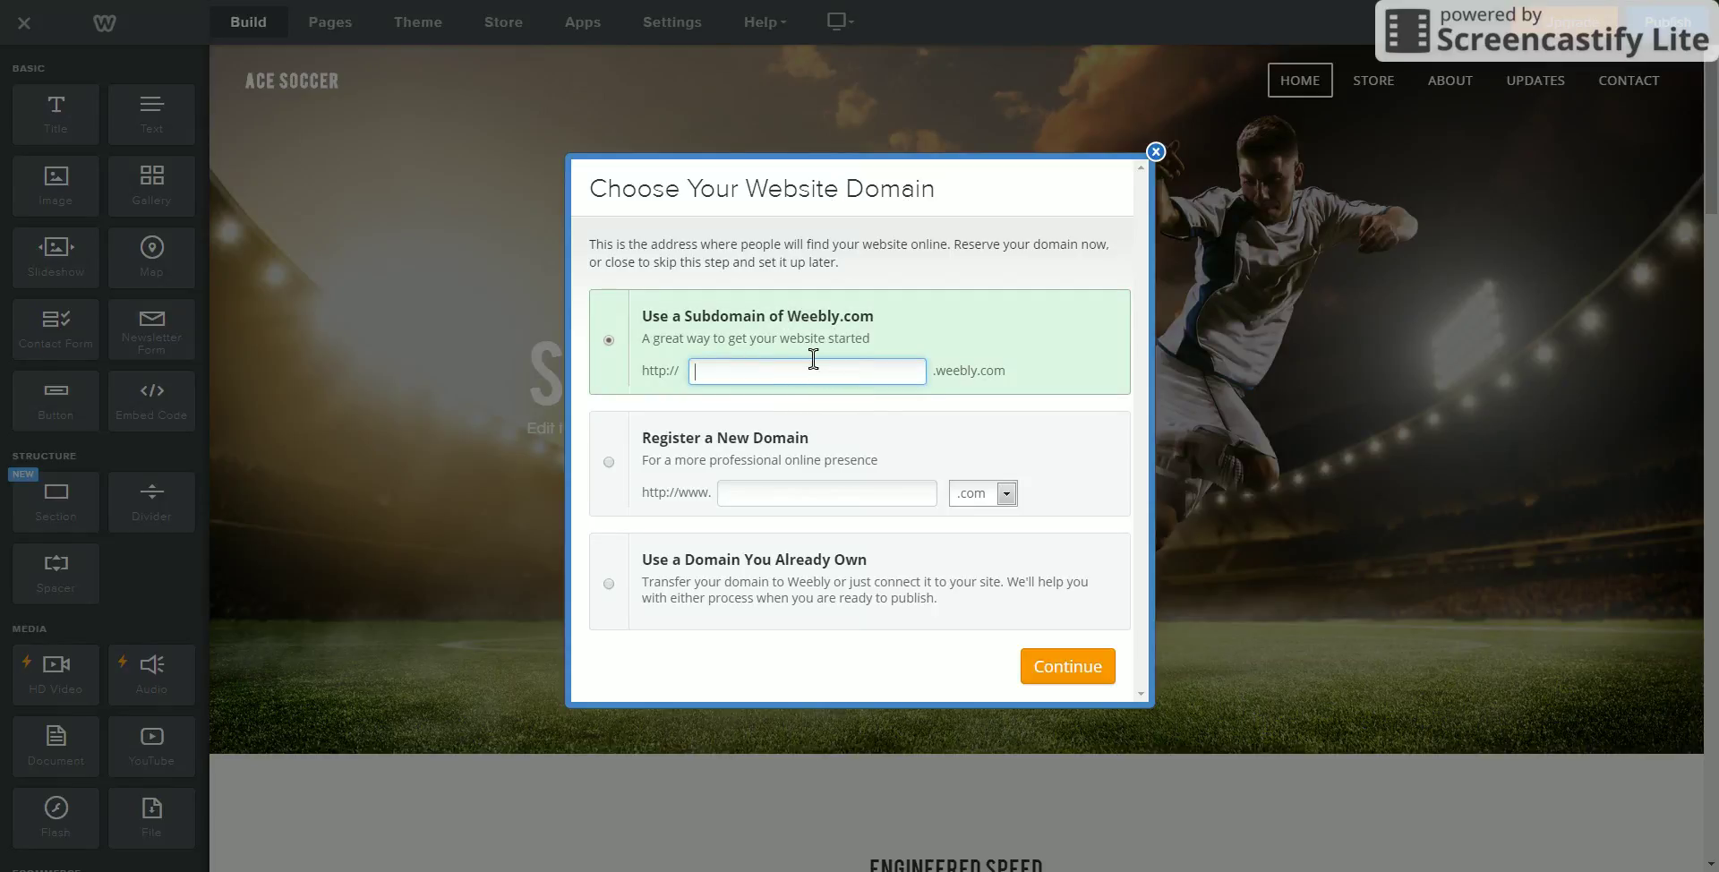
pyautogui.write('athel')
pyautogui.press('BackSpace')
pyautogui.press('BackSpace')
pyautogui.press('BackSpace')
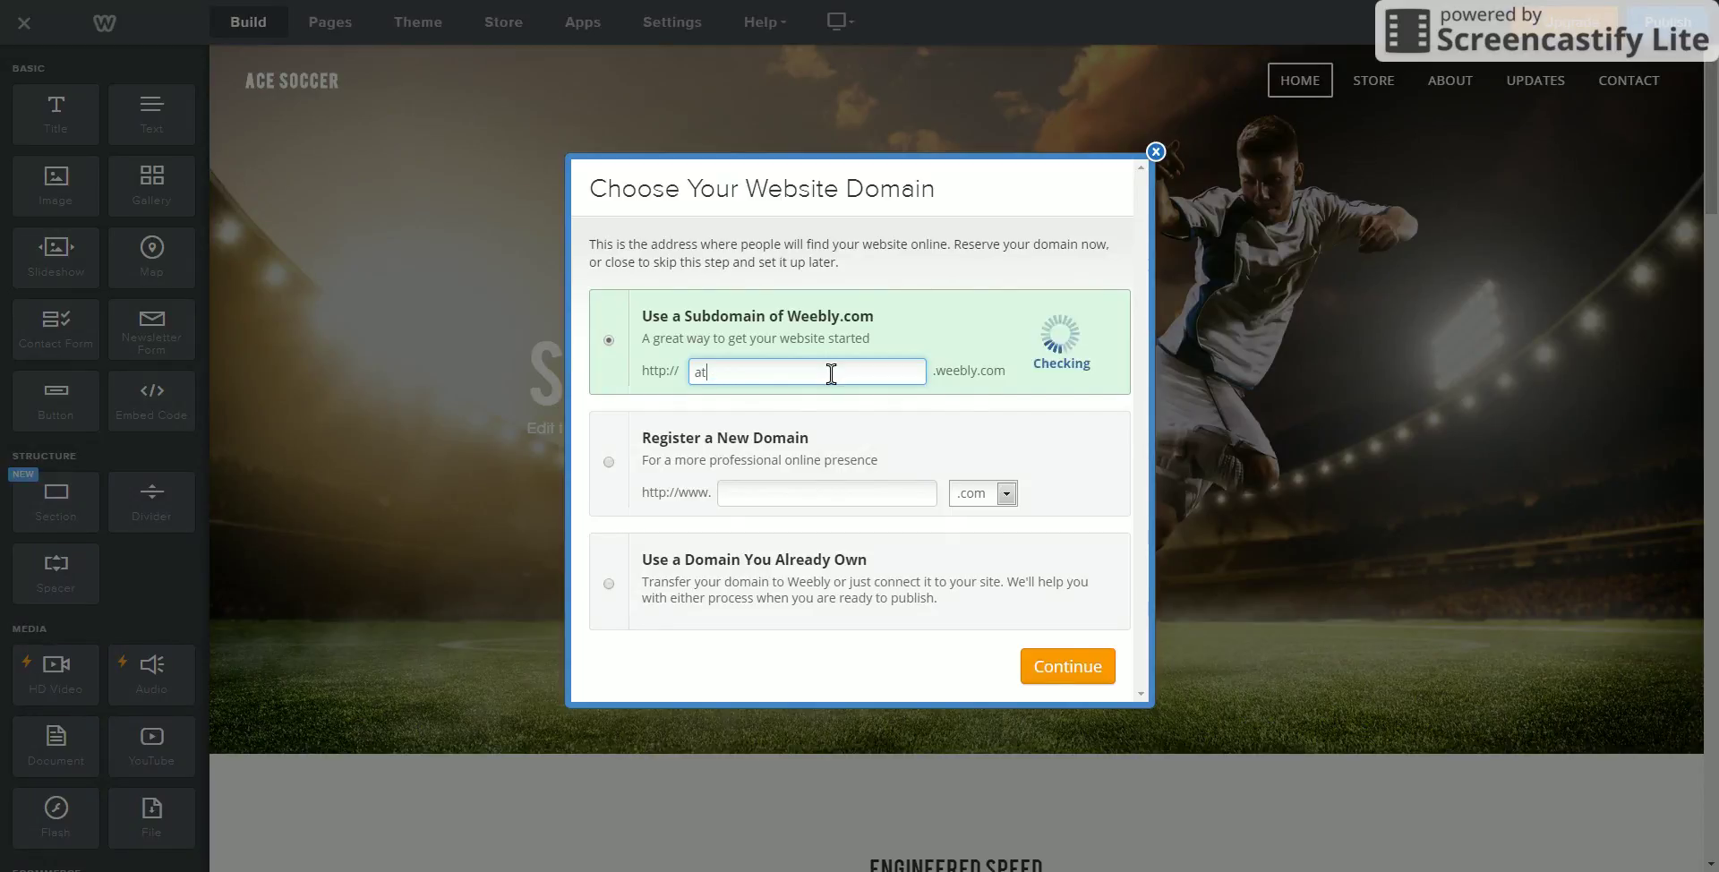
pyautogui.press('BackSpace')
pyautogui.write('theleti')
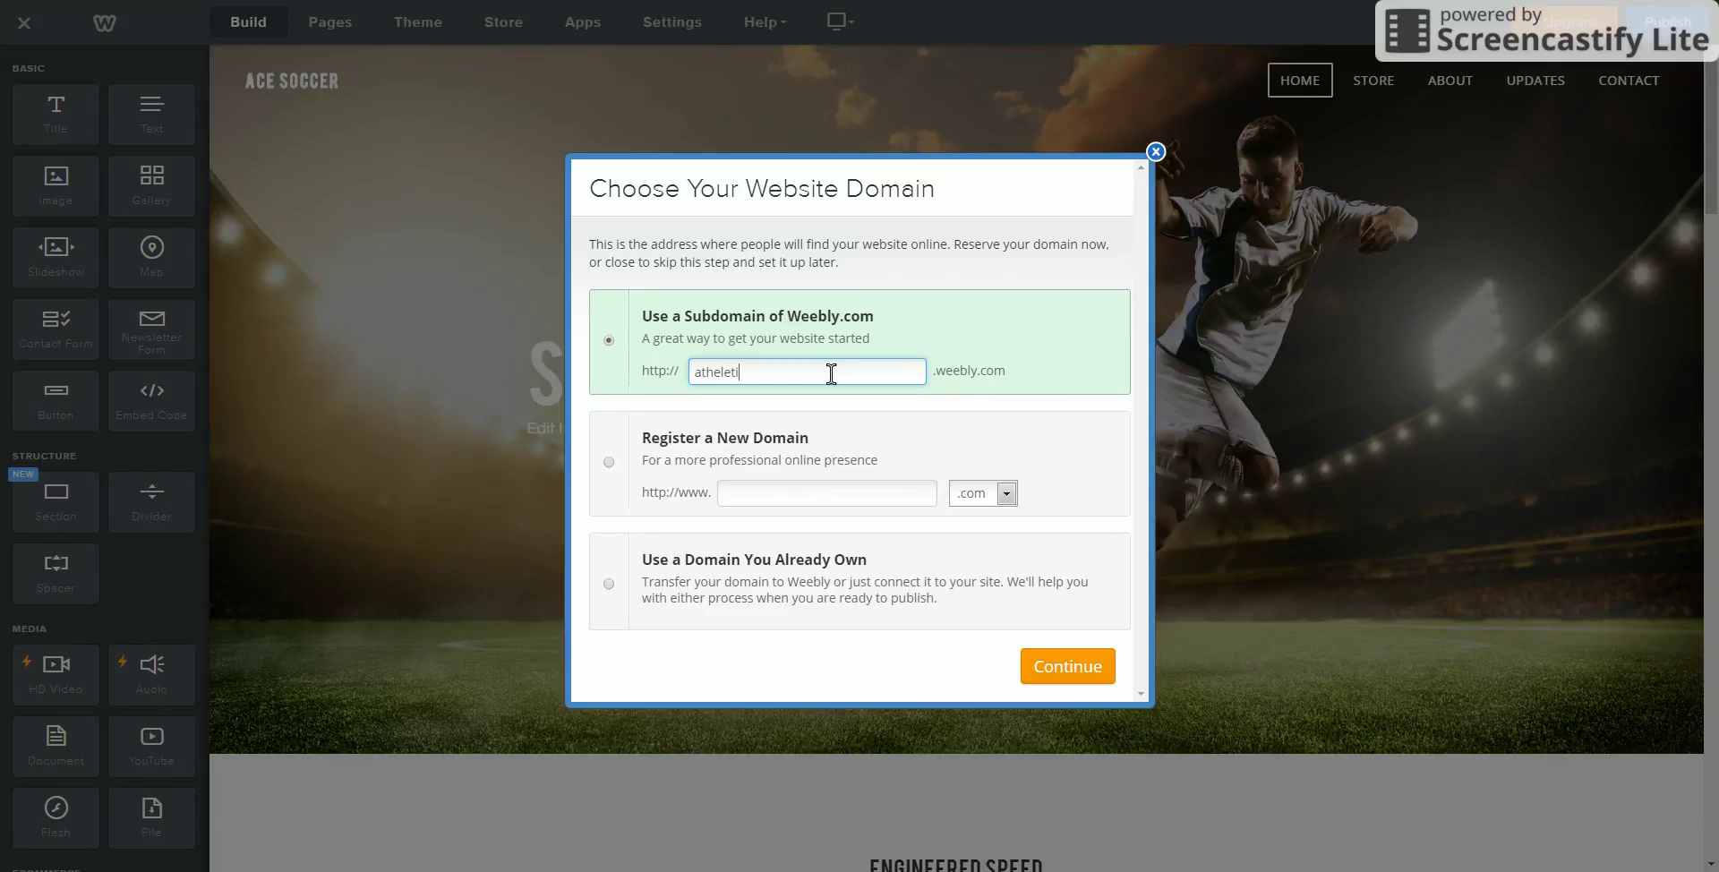
pyautogui.write('cs')
pyautogui.write('s')
pyautogui.press('BackSpace')
# Prefix the subdomain name with "pro" to make it "proatheletics" and continue with that address
pyautogui.press('Left')
pyautogui.write('pro')
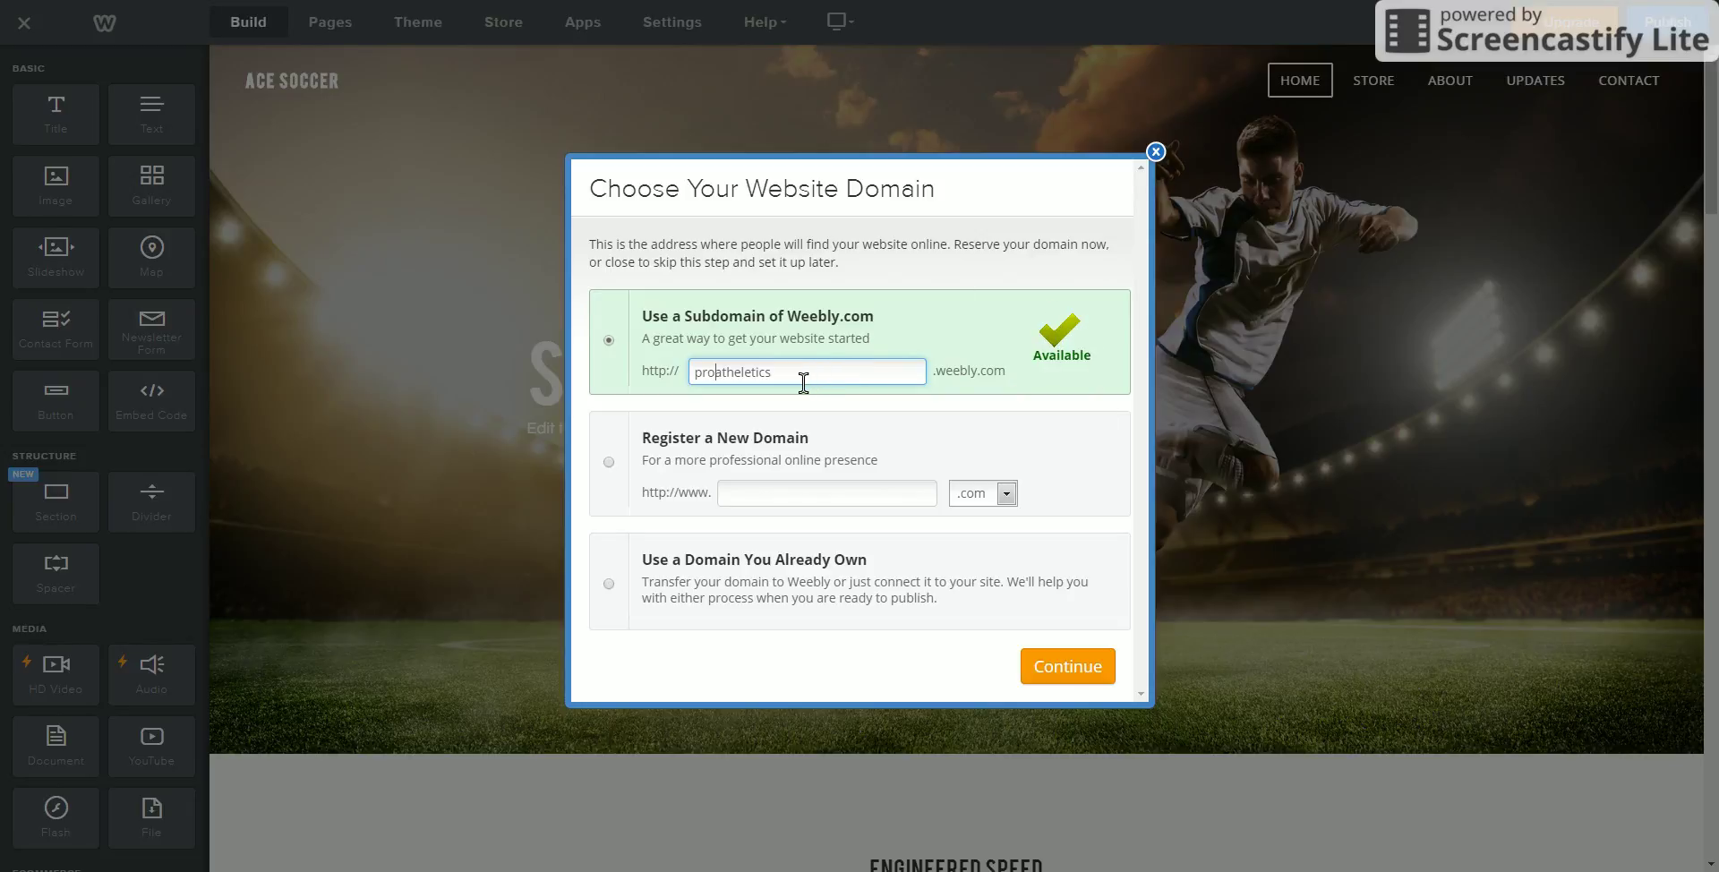
pyautogui.press('BackSpace')
pyautogui.press('BackSpace')
pyautogui.press('BackSpace')
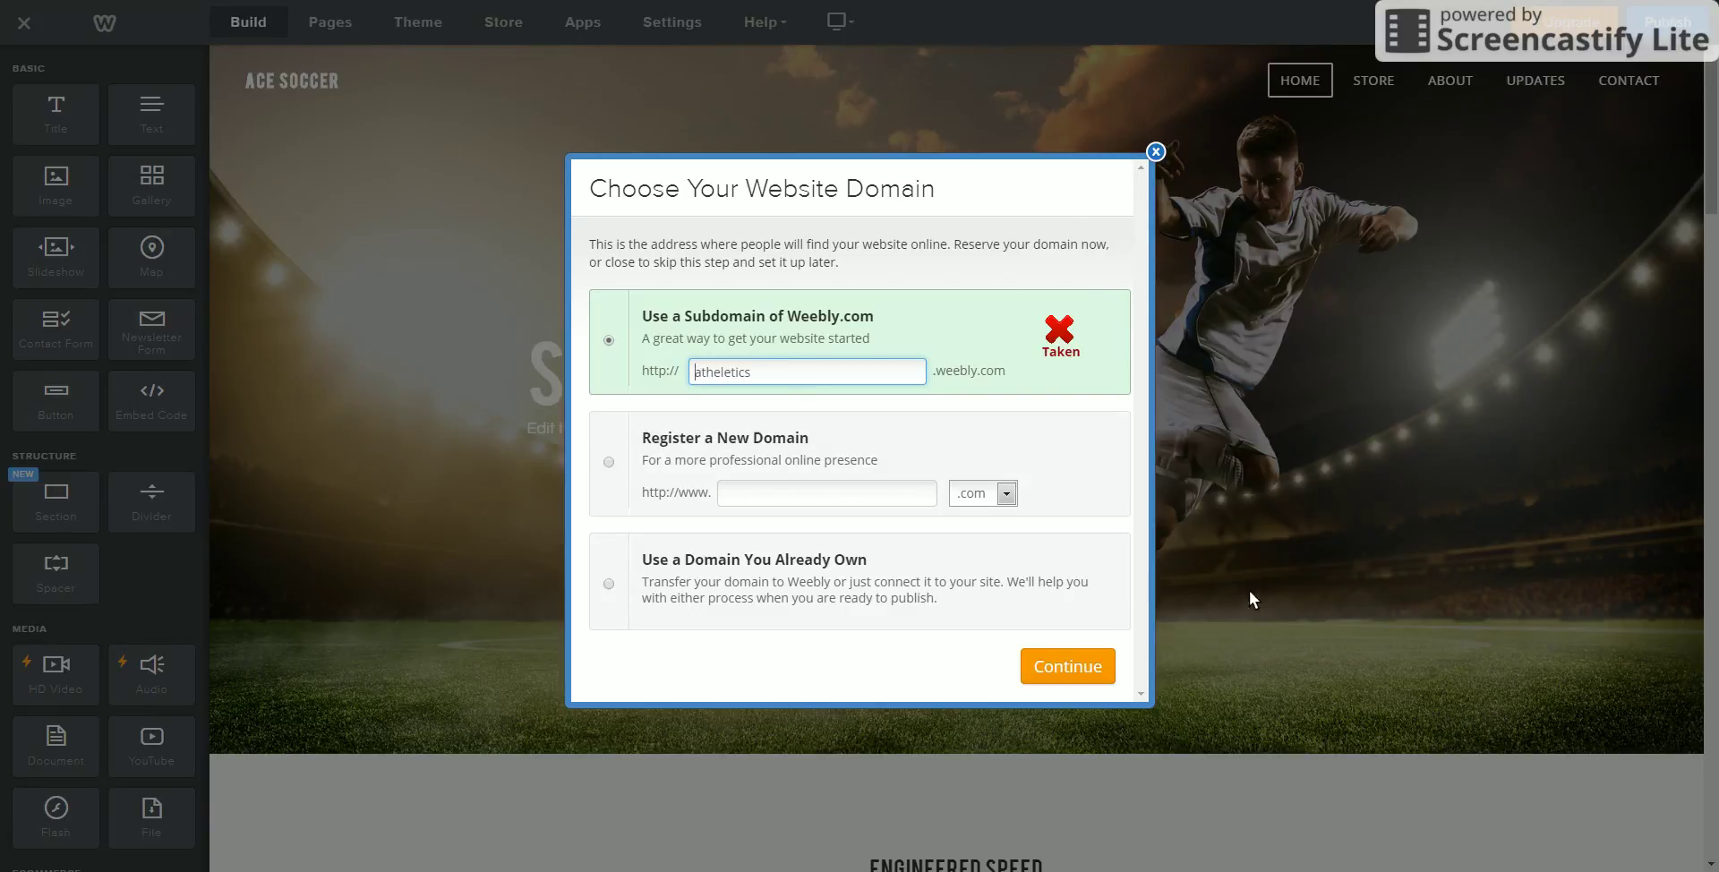
pyautogui.write('pro')
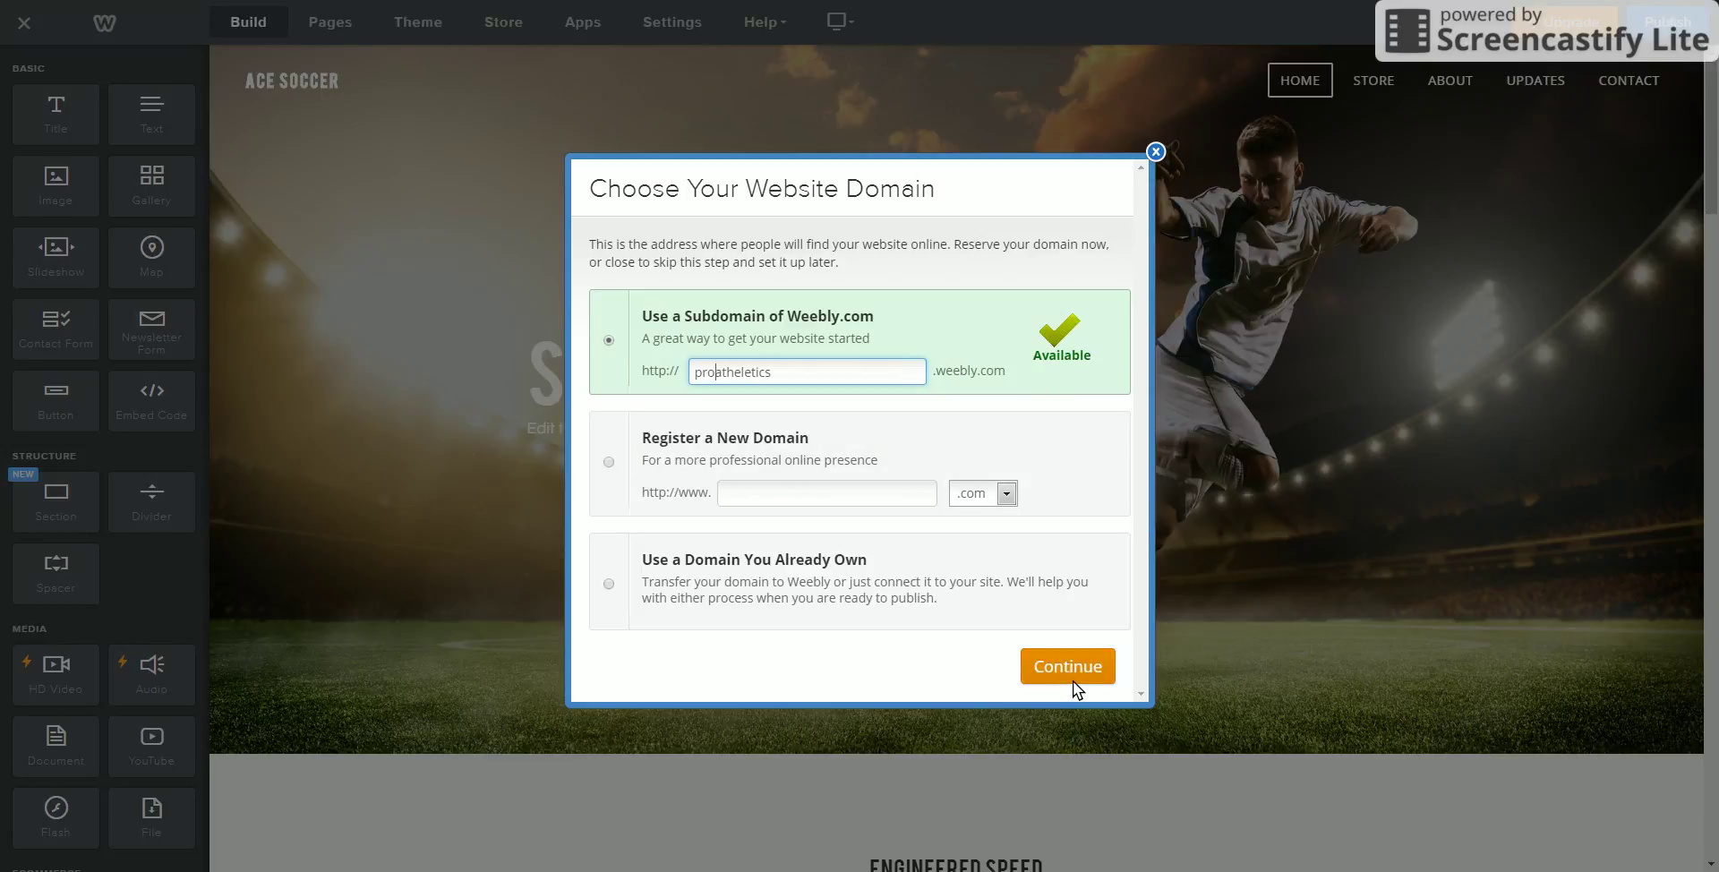
pyautogui.click(1070, 679)
# Look over the home page in the editor, from the Speed of Light header to the Engineered Speed section
pyautogui.scroll(-1, 1083, 396)
pyautogui.scroll(-2, 981, 417)
pyautogui.scroll(2, 982, 418)
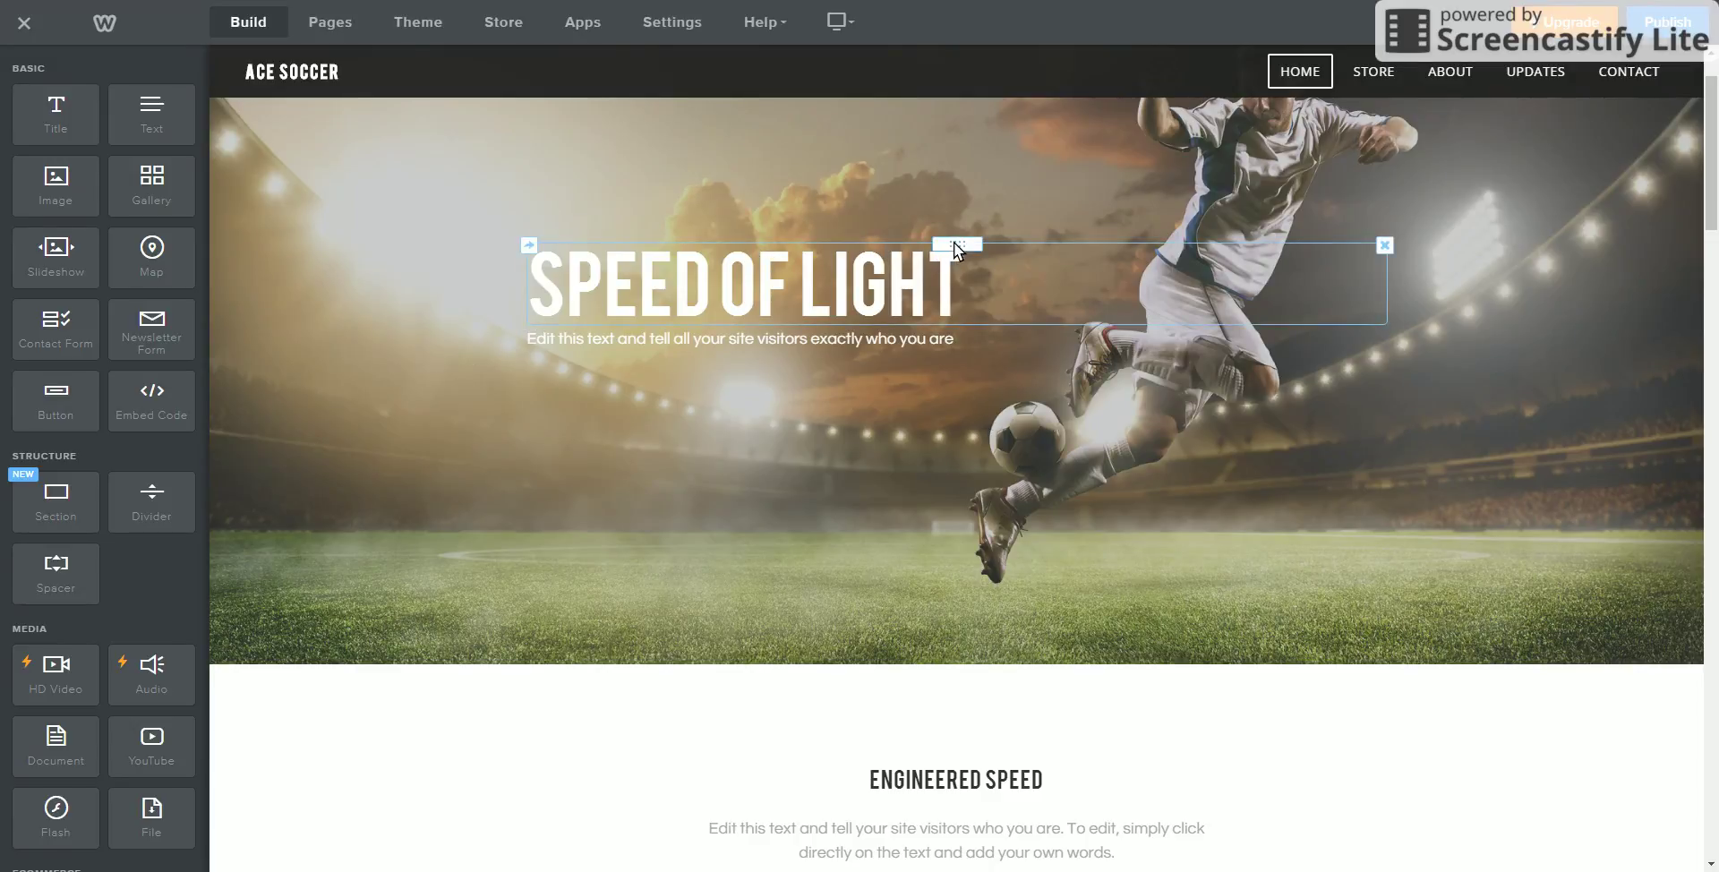
pyautogui.click(984, 305)
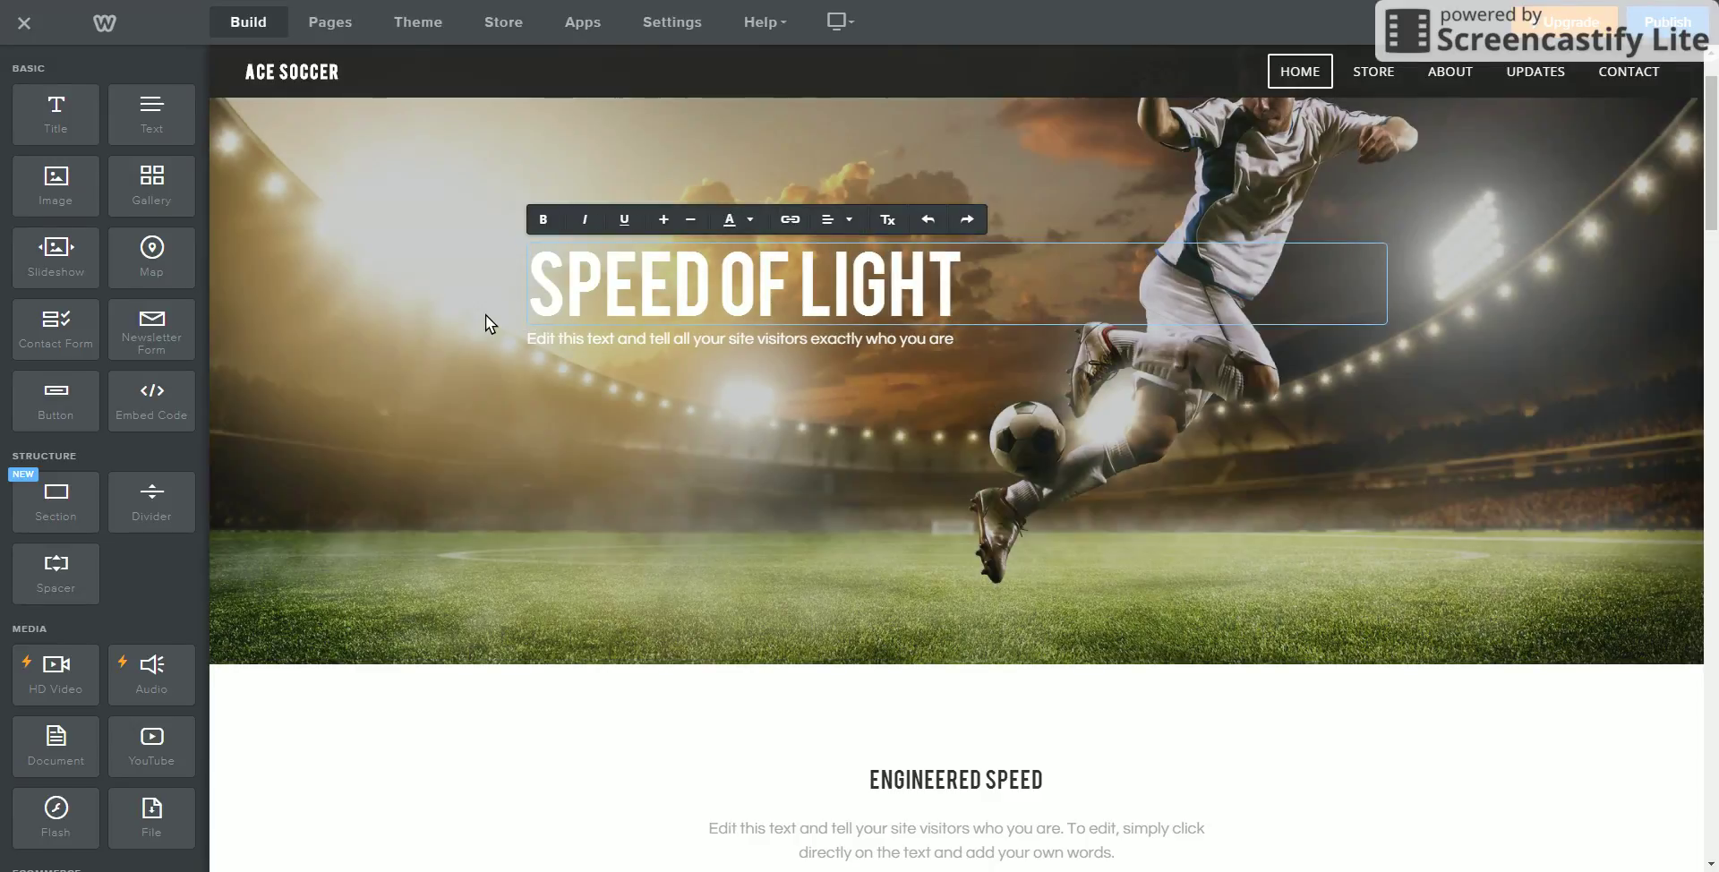
pyautogui.click(481, 315)
pyautogui.scroll(-2, 837, 332)
pyautogui.scroll(3, 837, 330)
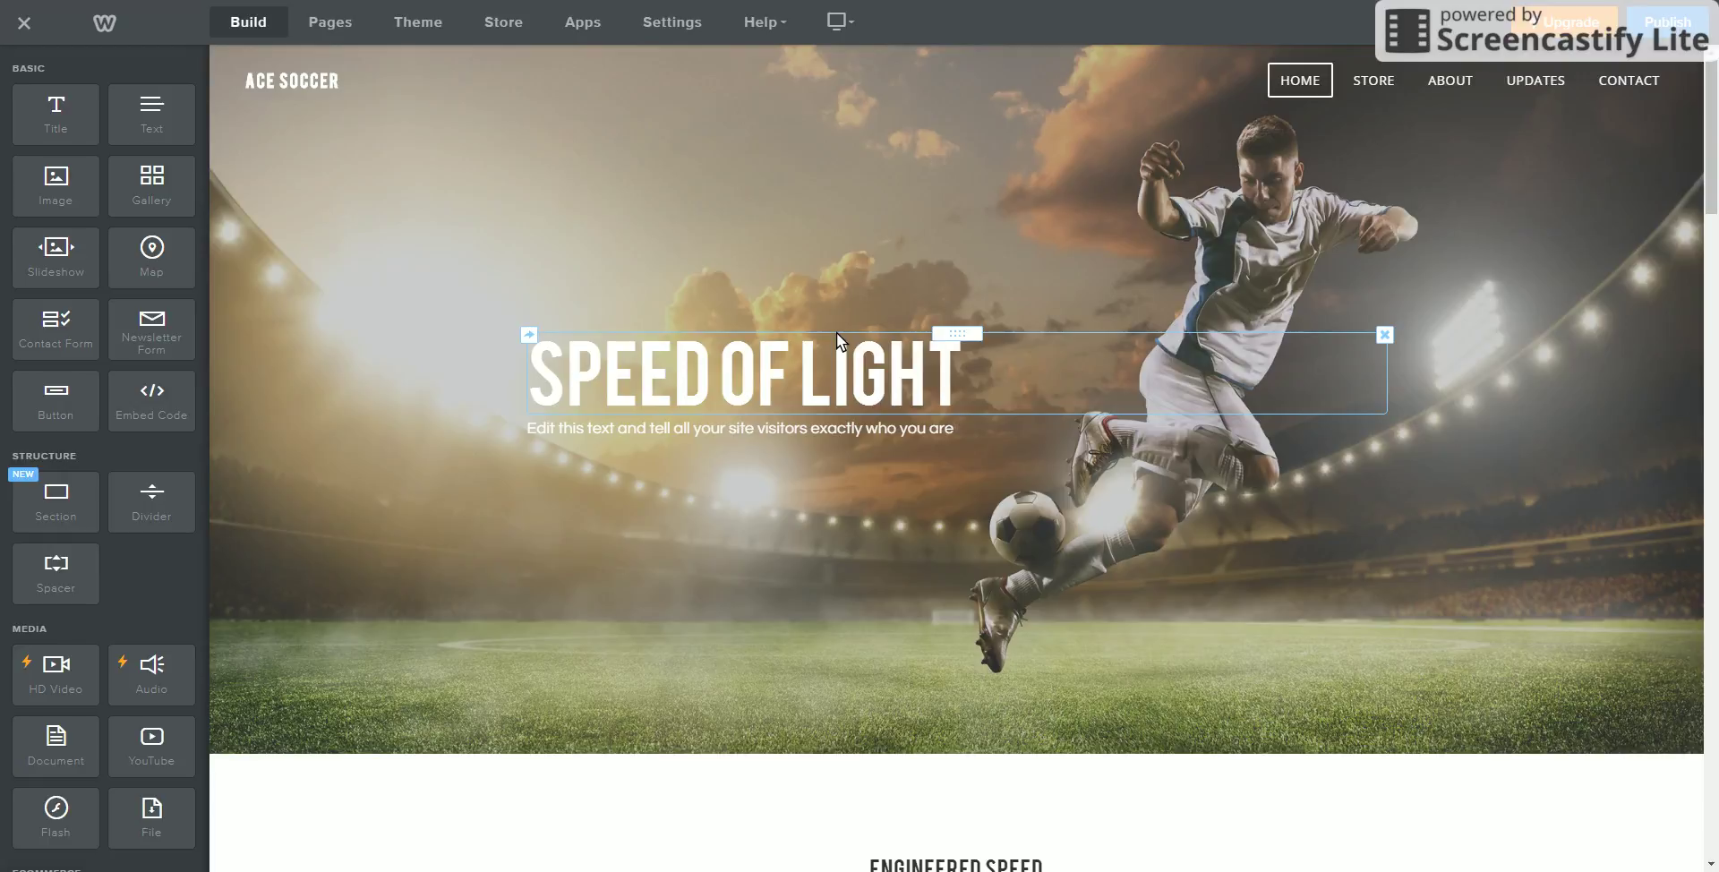
pyautogui.scroll(-5, 836, 335)
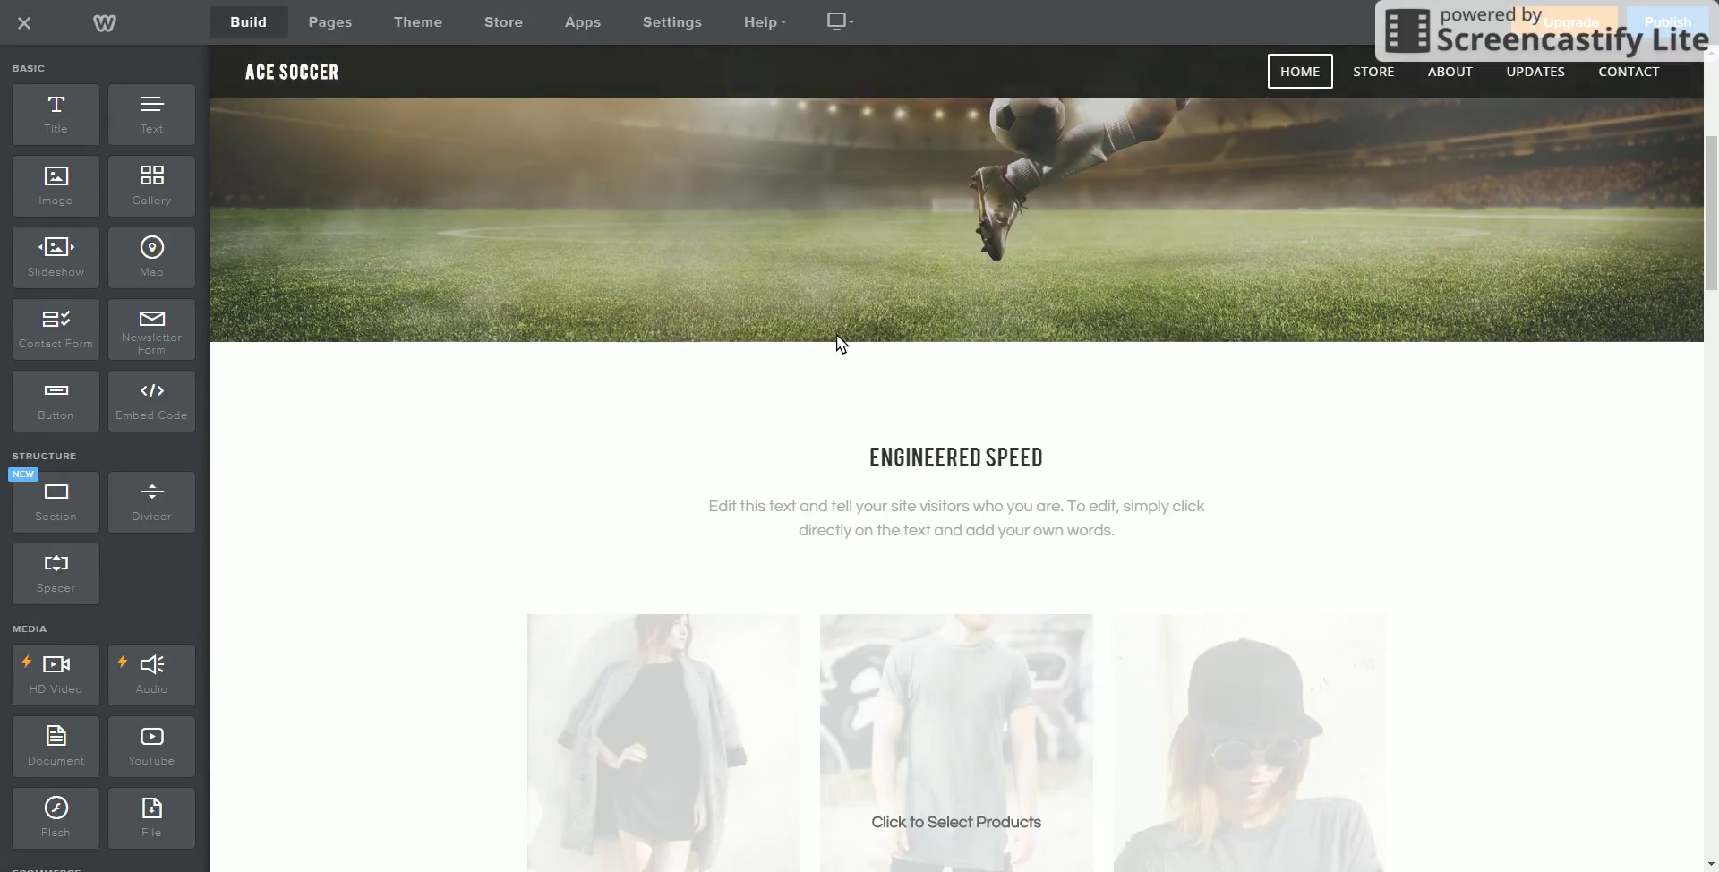
pyautogui.scroll(4, 821, 335)
pyautogui.scroll(1, 818, 331)
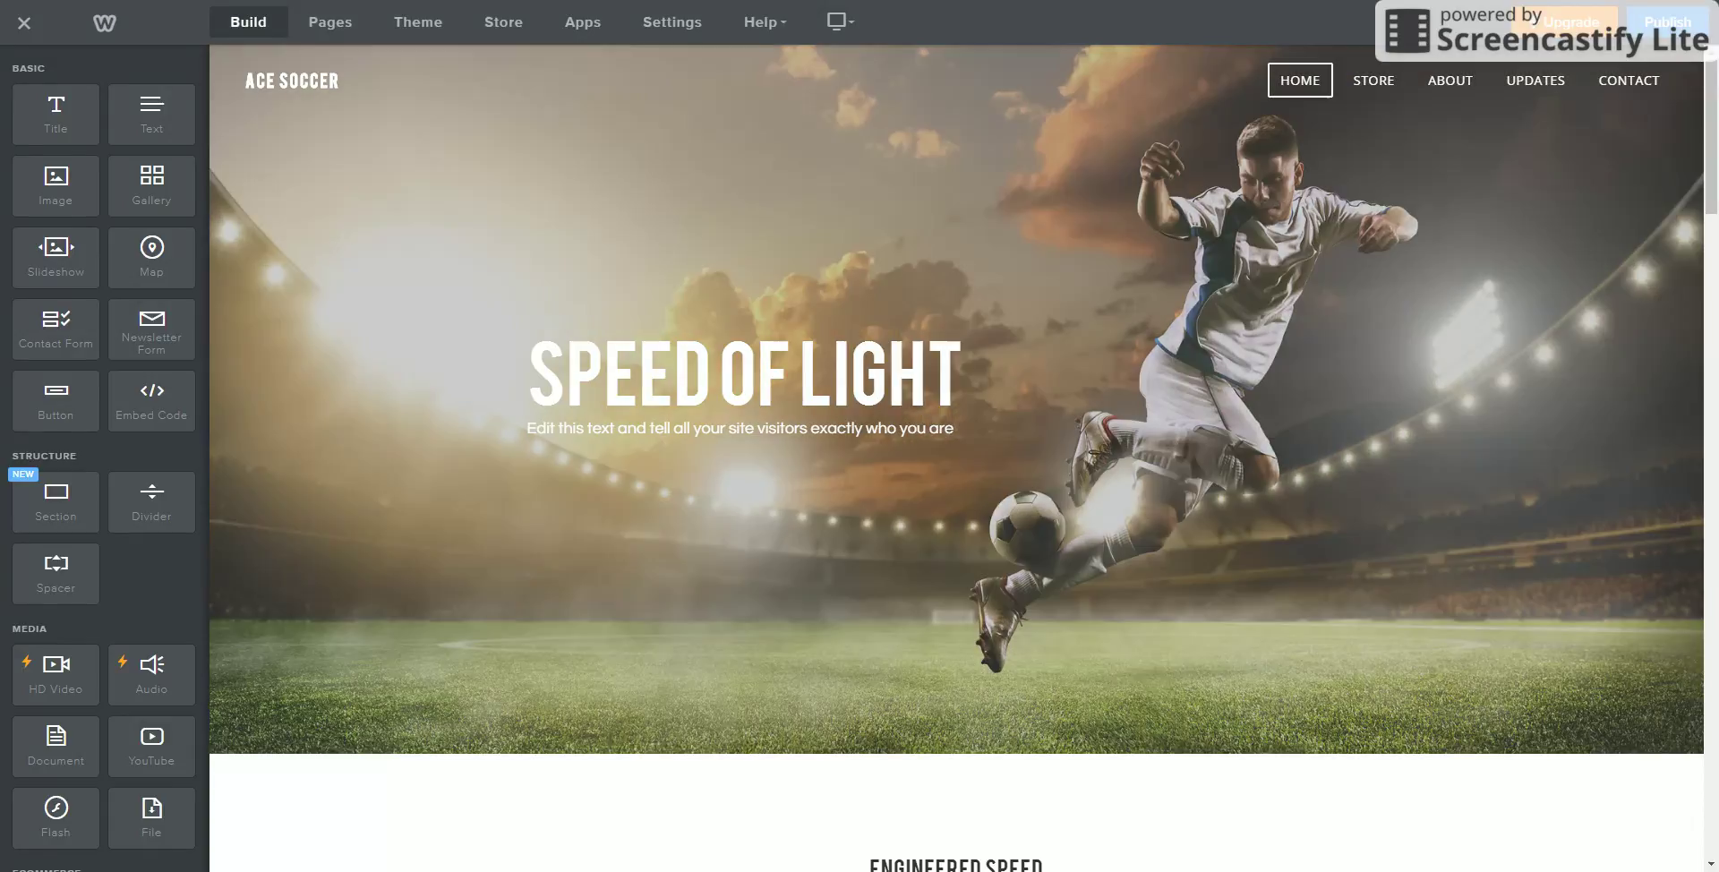
# Look through the available page elements, from the basic ones to the installed apps
pyautogui.scroll(-6, 104, 447)
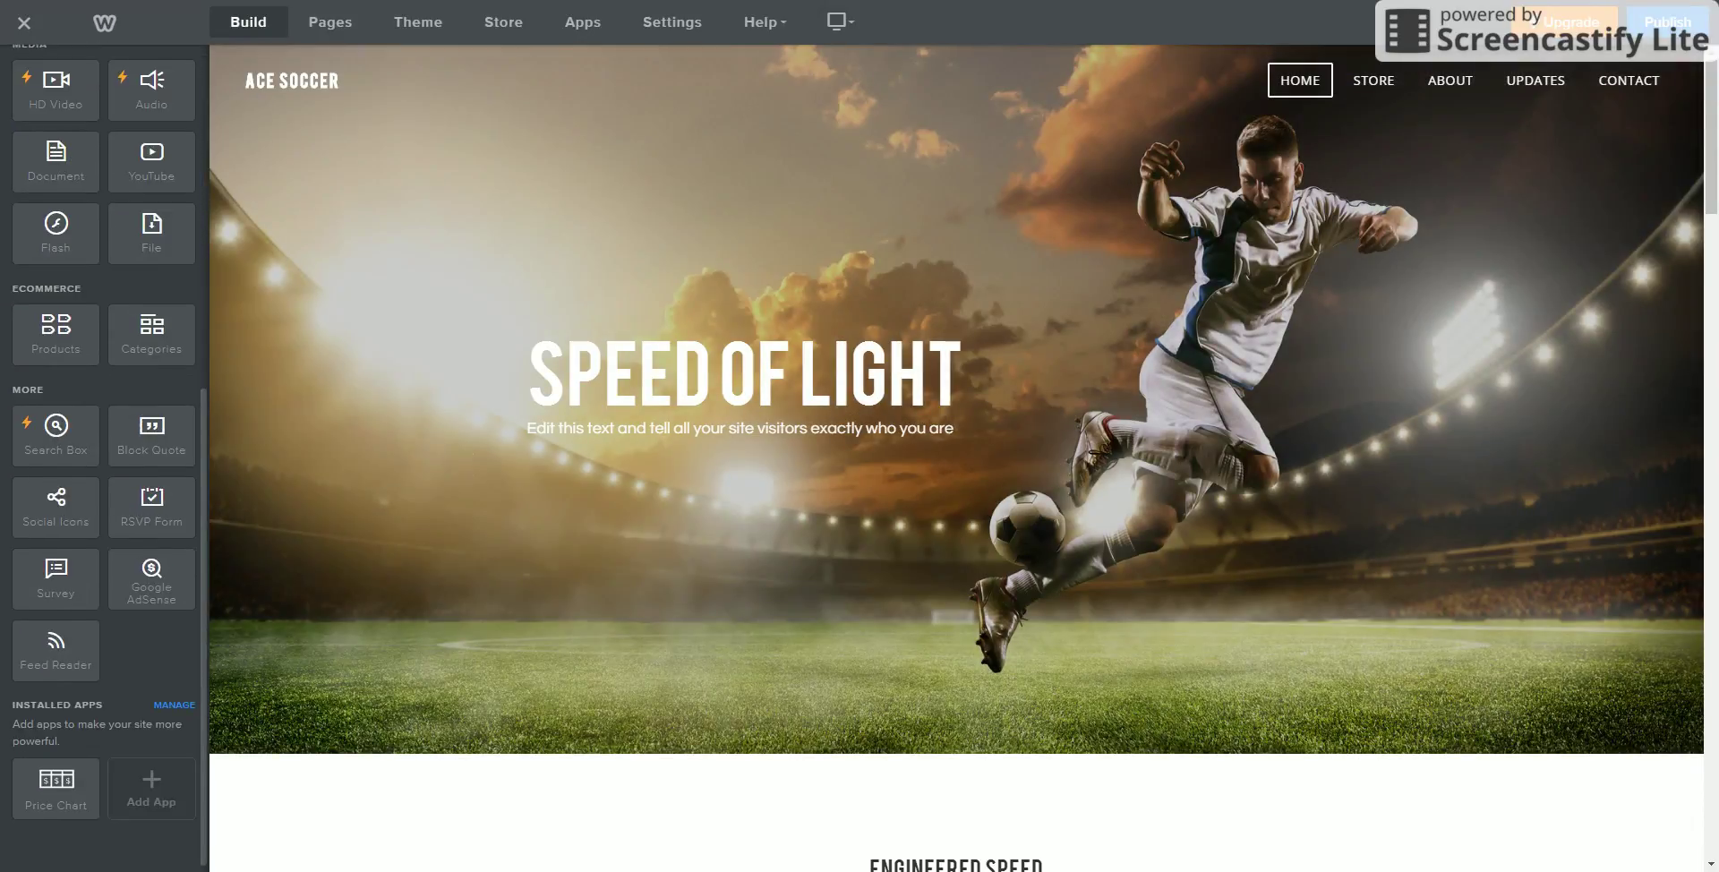
pyautogui.scroll(6, 103, 446)
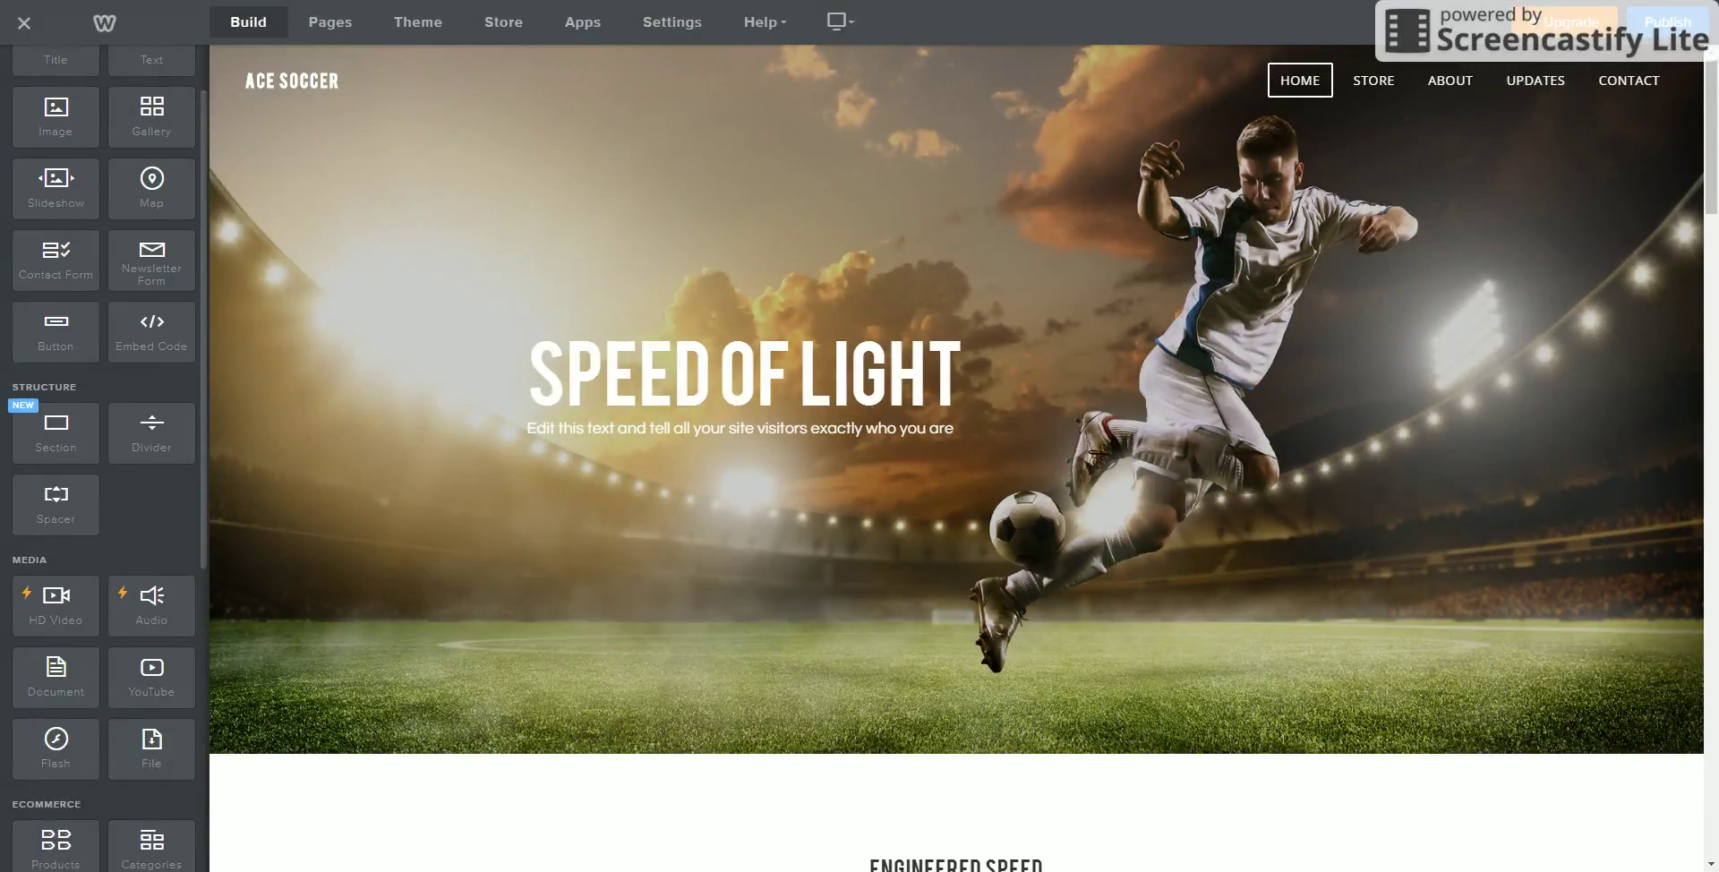
pyautogui.scroll(-6, 104, 458)
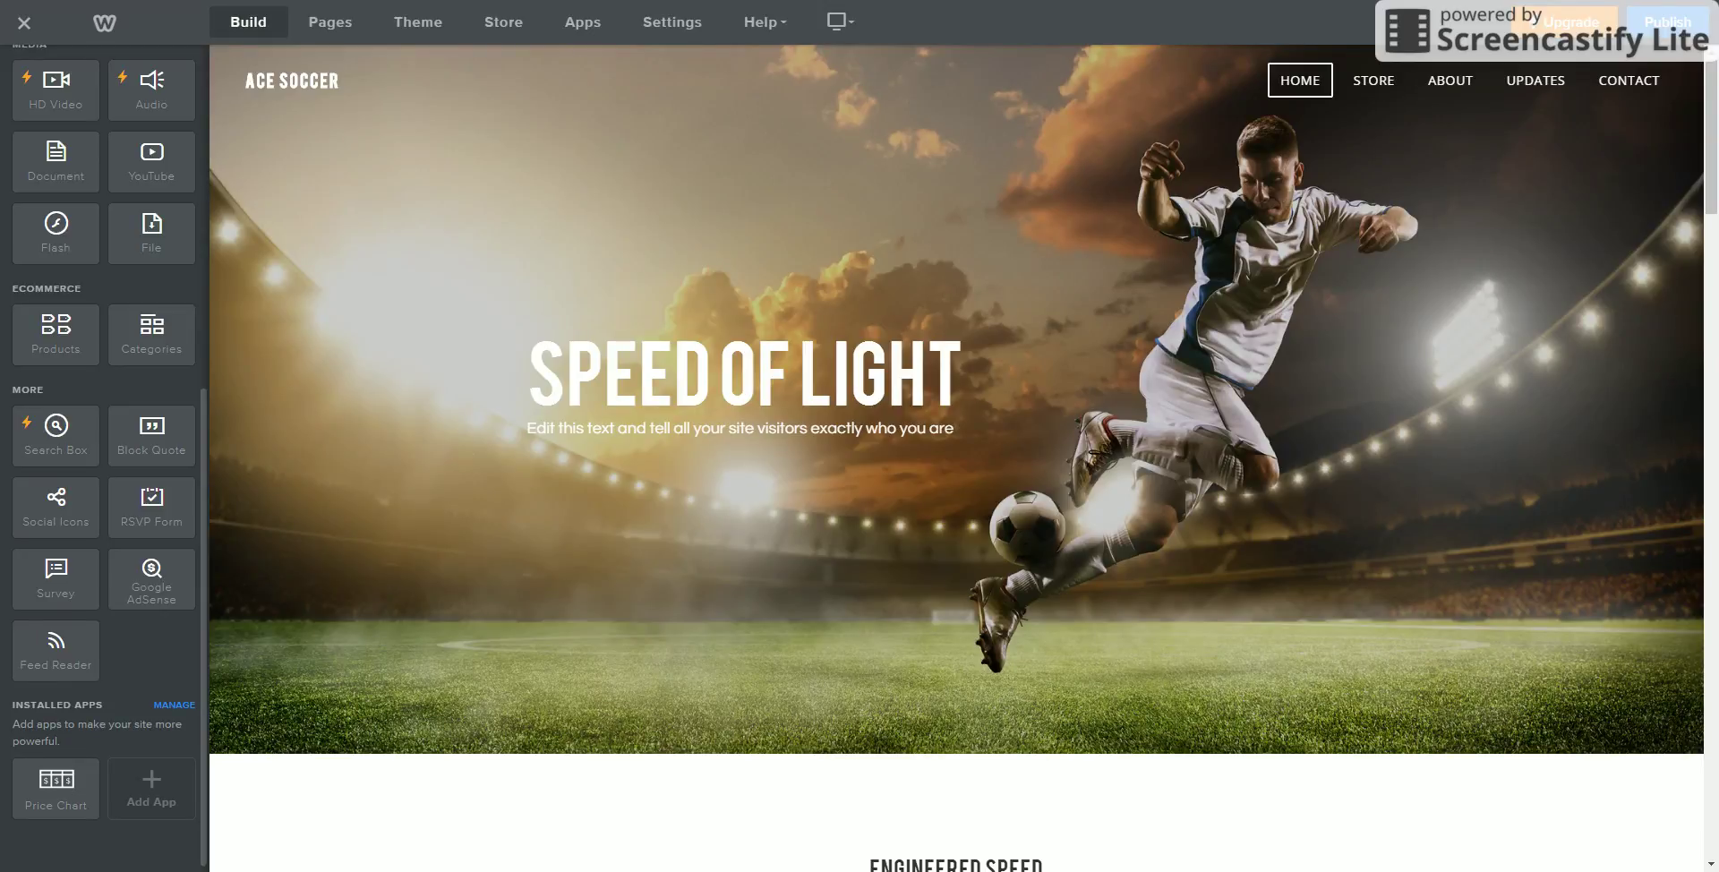
pyautogui.scroll(4, 104, 448)
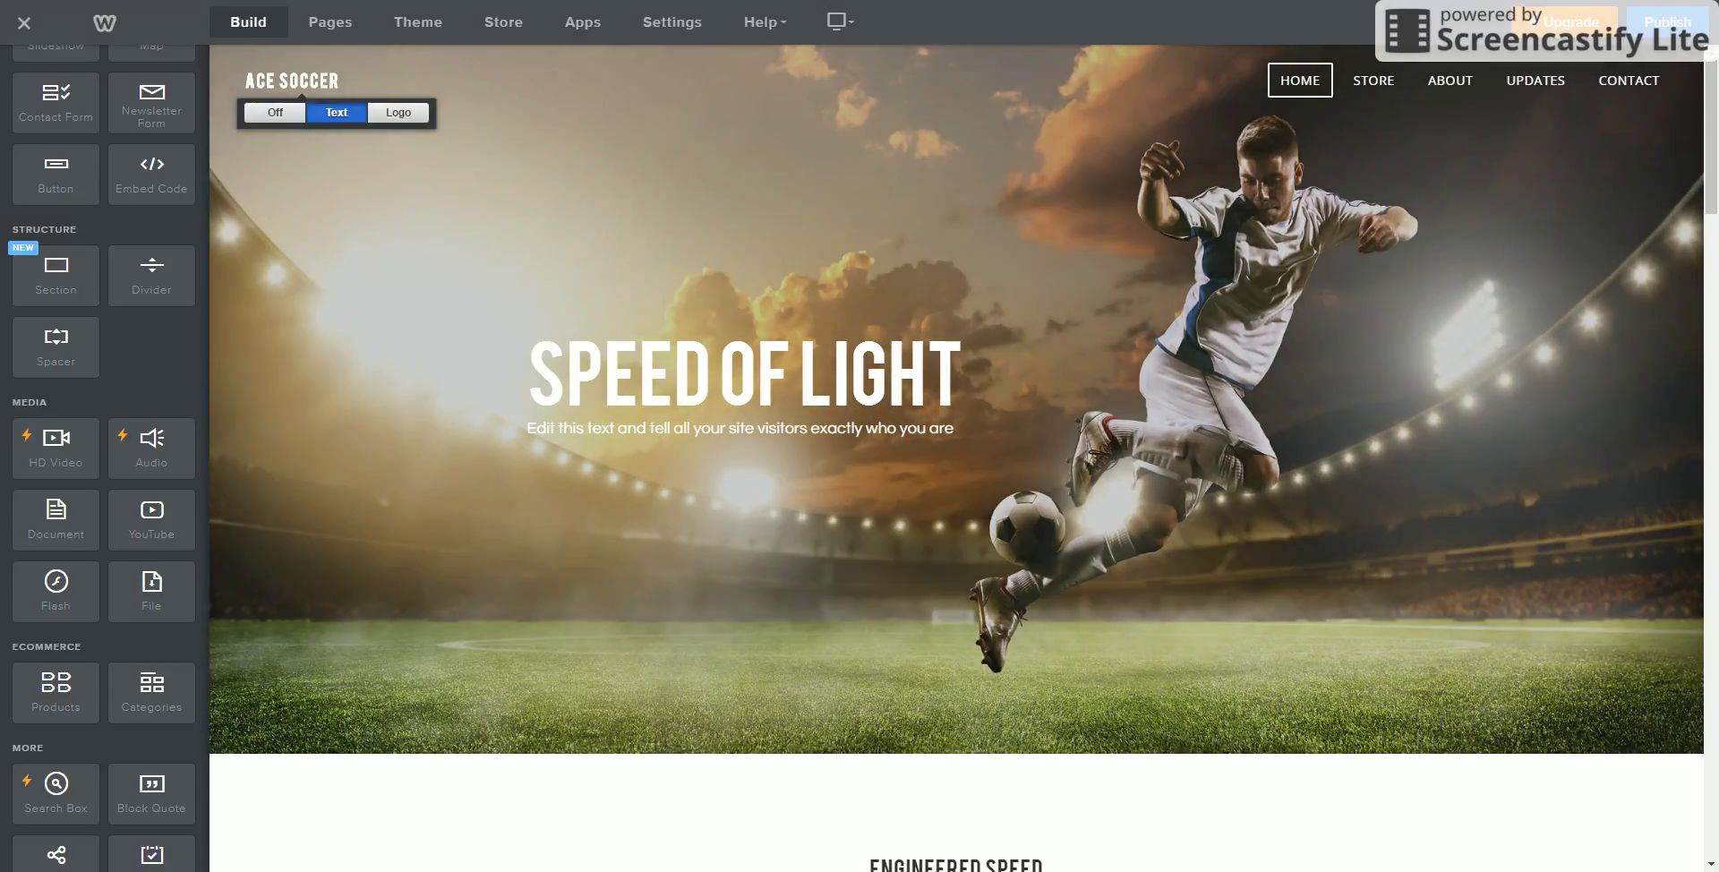
pyautogui.scroll(2, 104, 448)
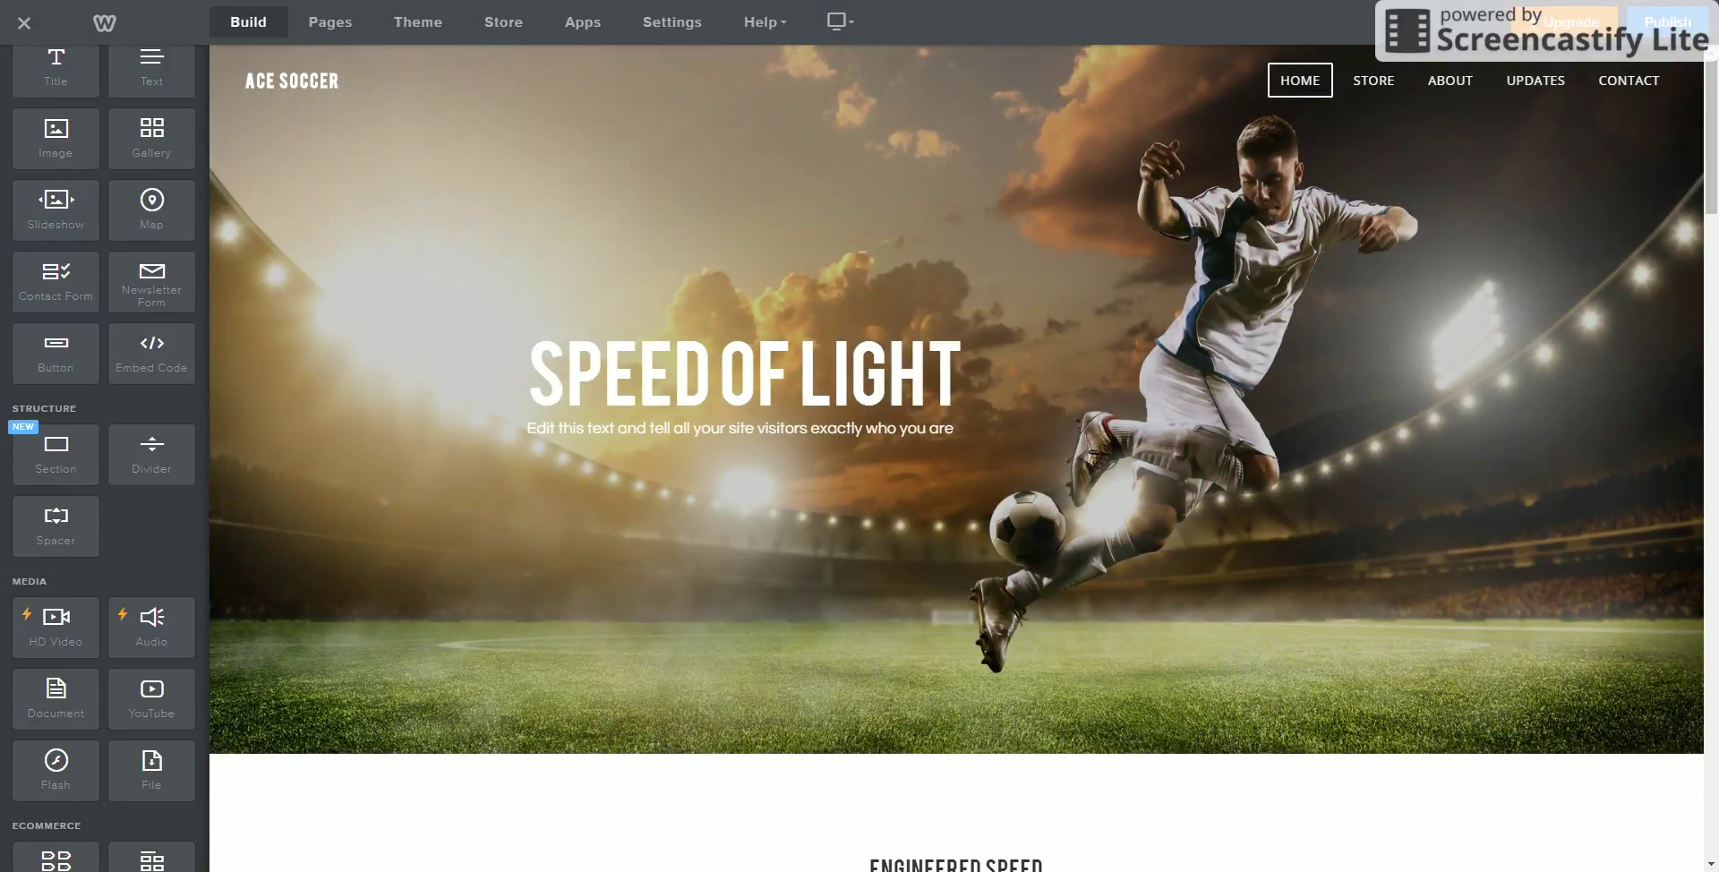
pyautogui.scroll(1, 104, 459)
pyautogui.scroll(-6, 104, 447)
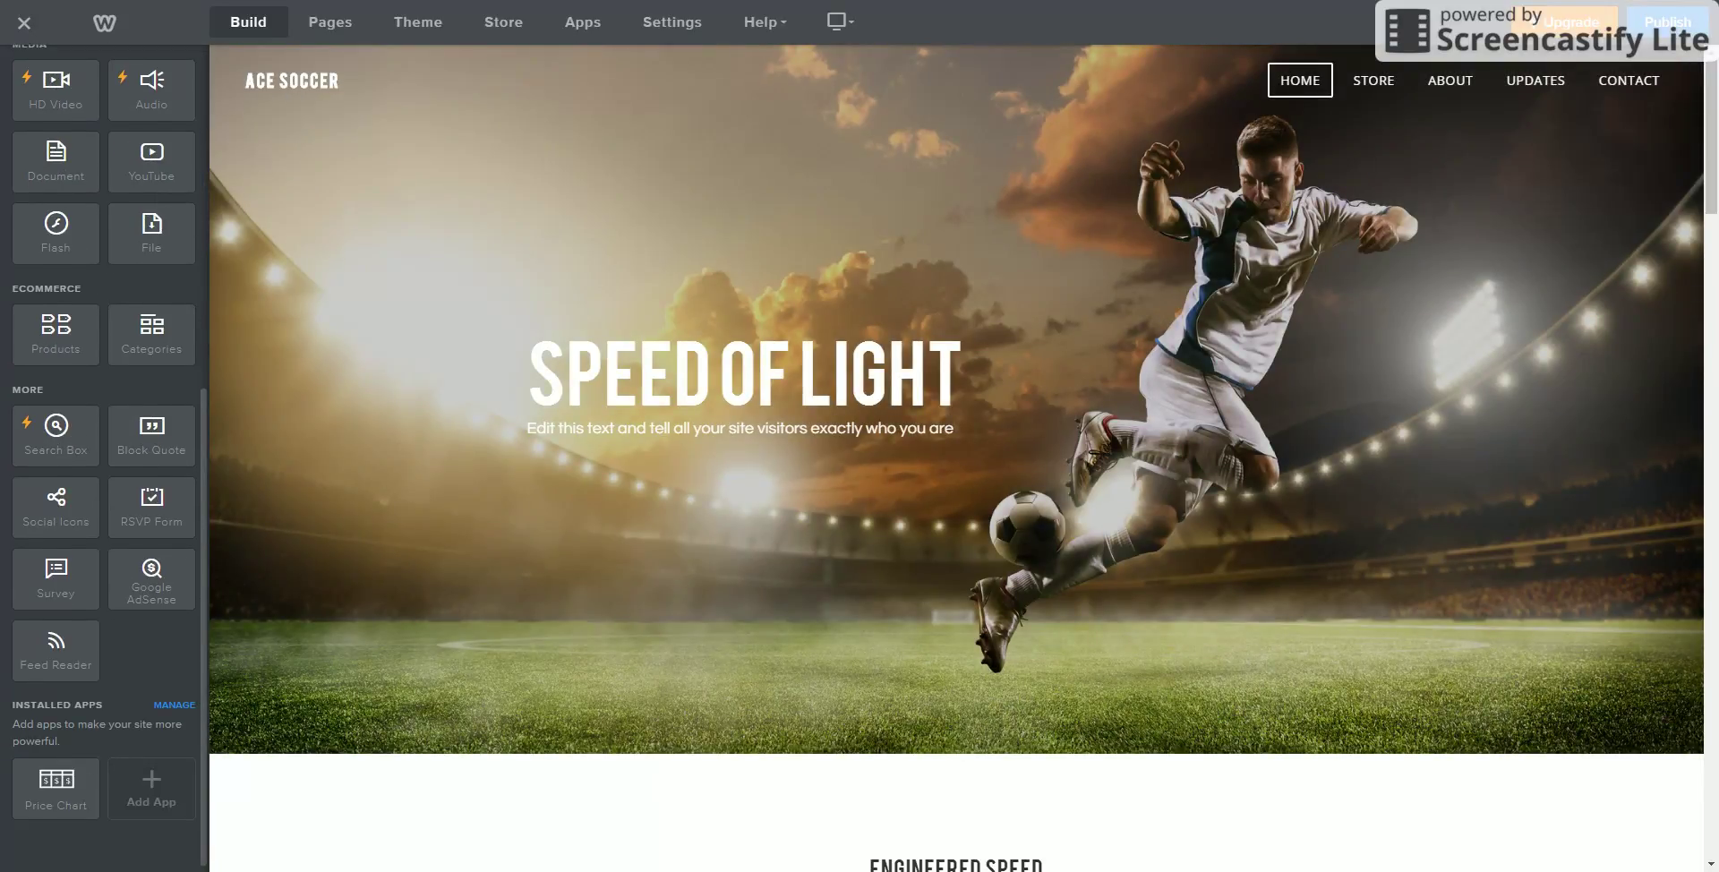
# Add a File element to the page's black footer, above the HOME, STORE and ABOUT links
pyautogui.scroll(-5, 956, 457)
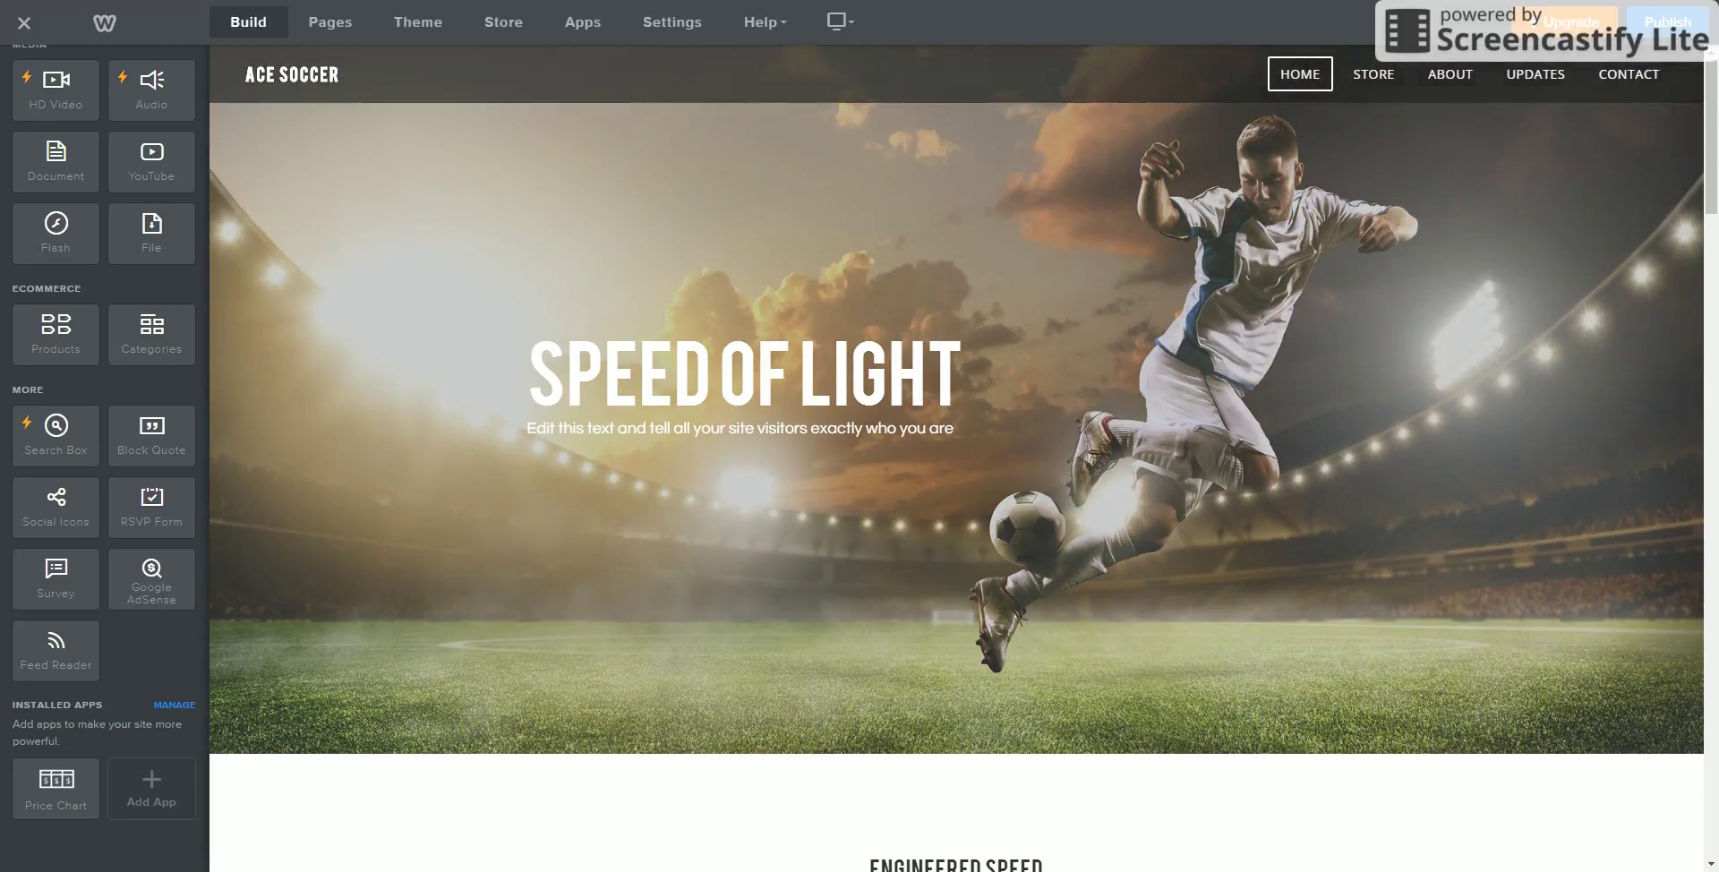
pyautogui.scroll(-6, 956, 456)
pyautogui.scroll(7, 957, 457)
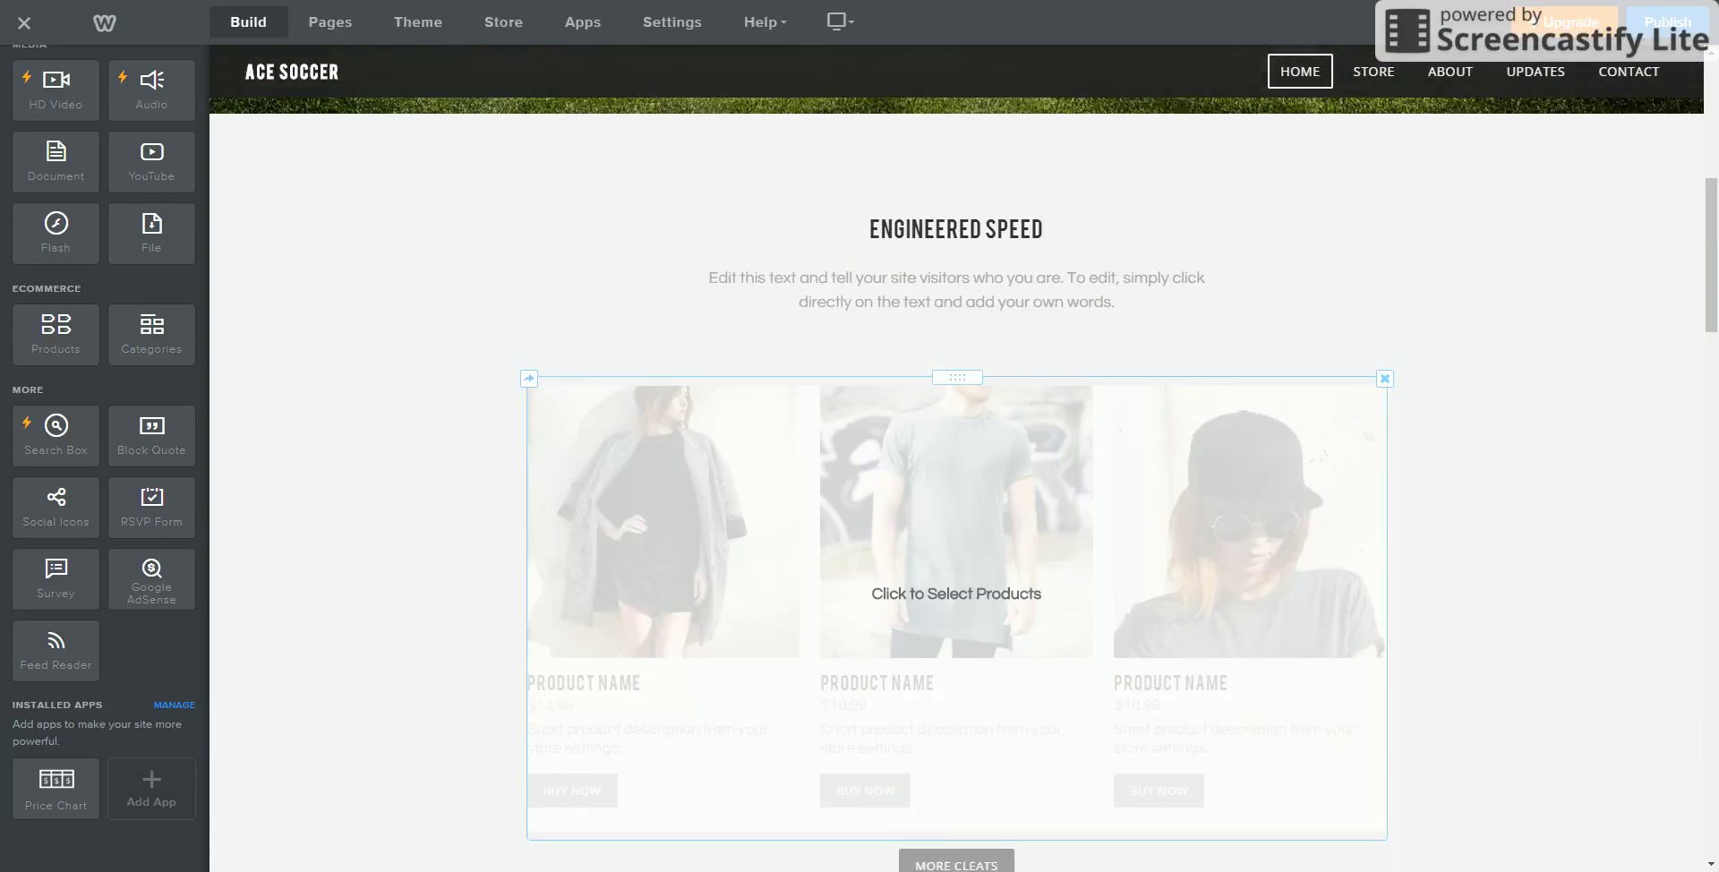
pyautogui.scroll(-12, 956, 456)
pyautogui.scroll(-12, 956, 456)
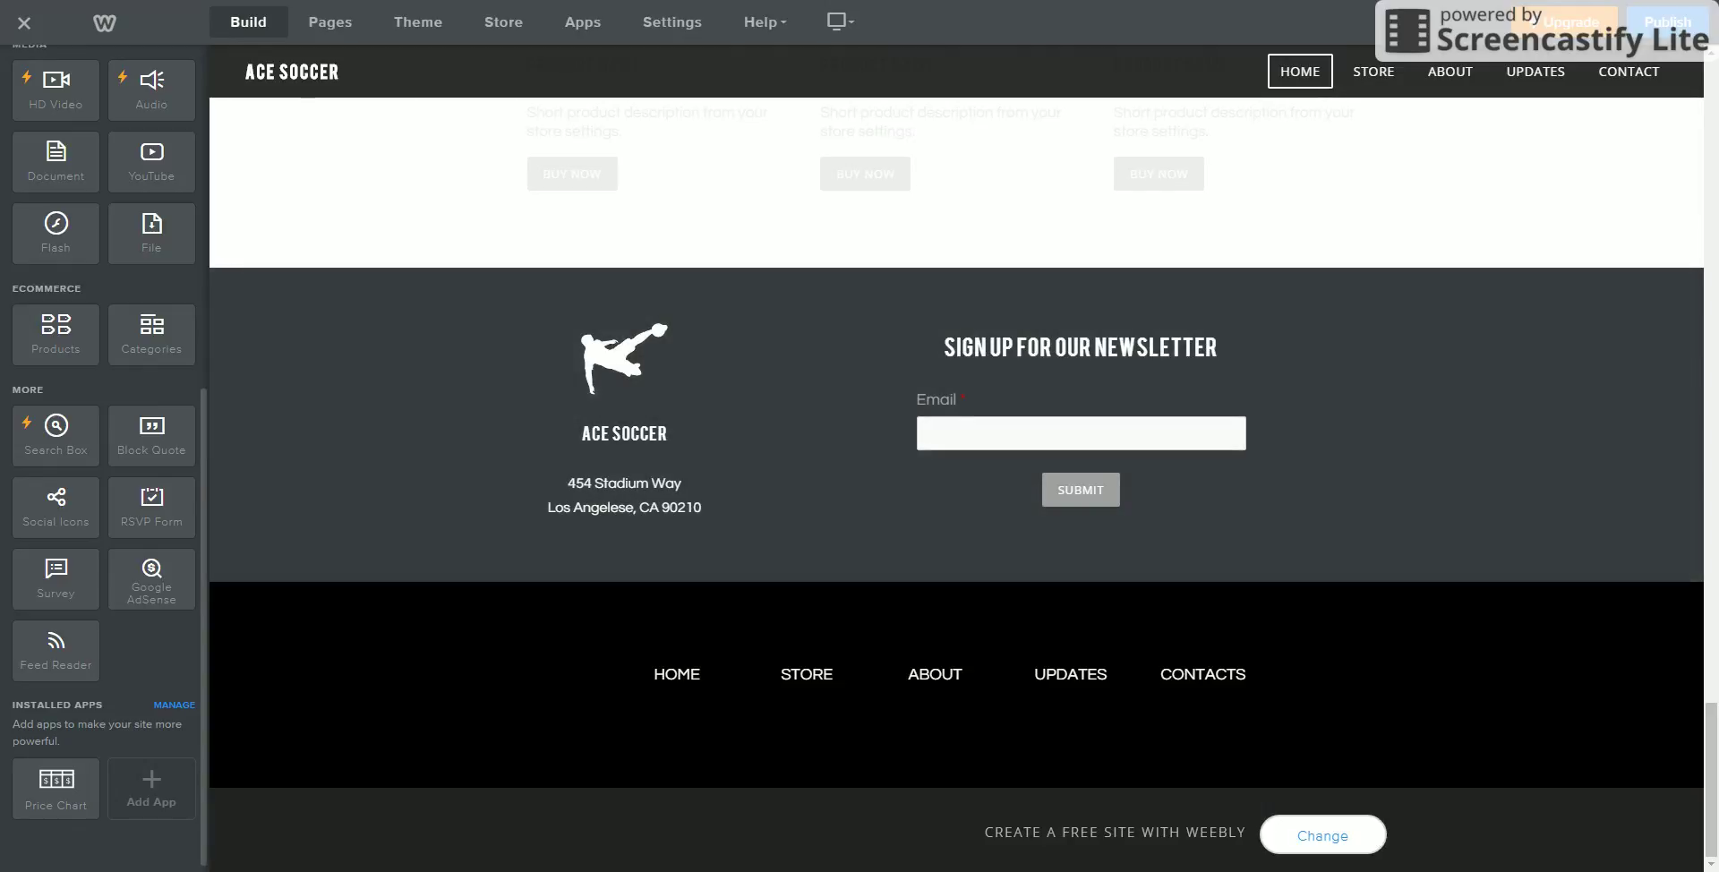
pyautogui.scroll(2, 103, 457)
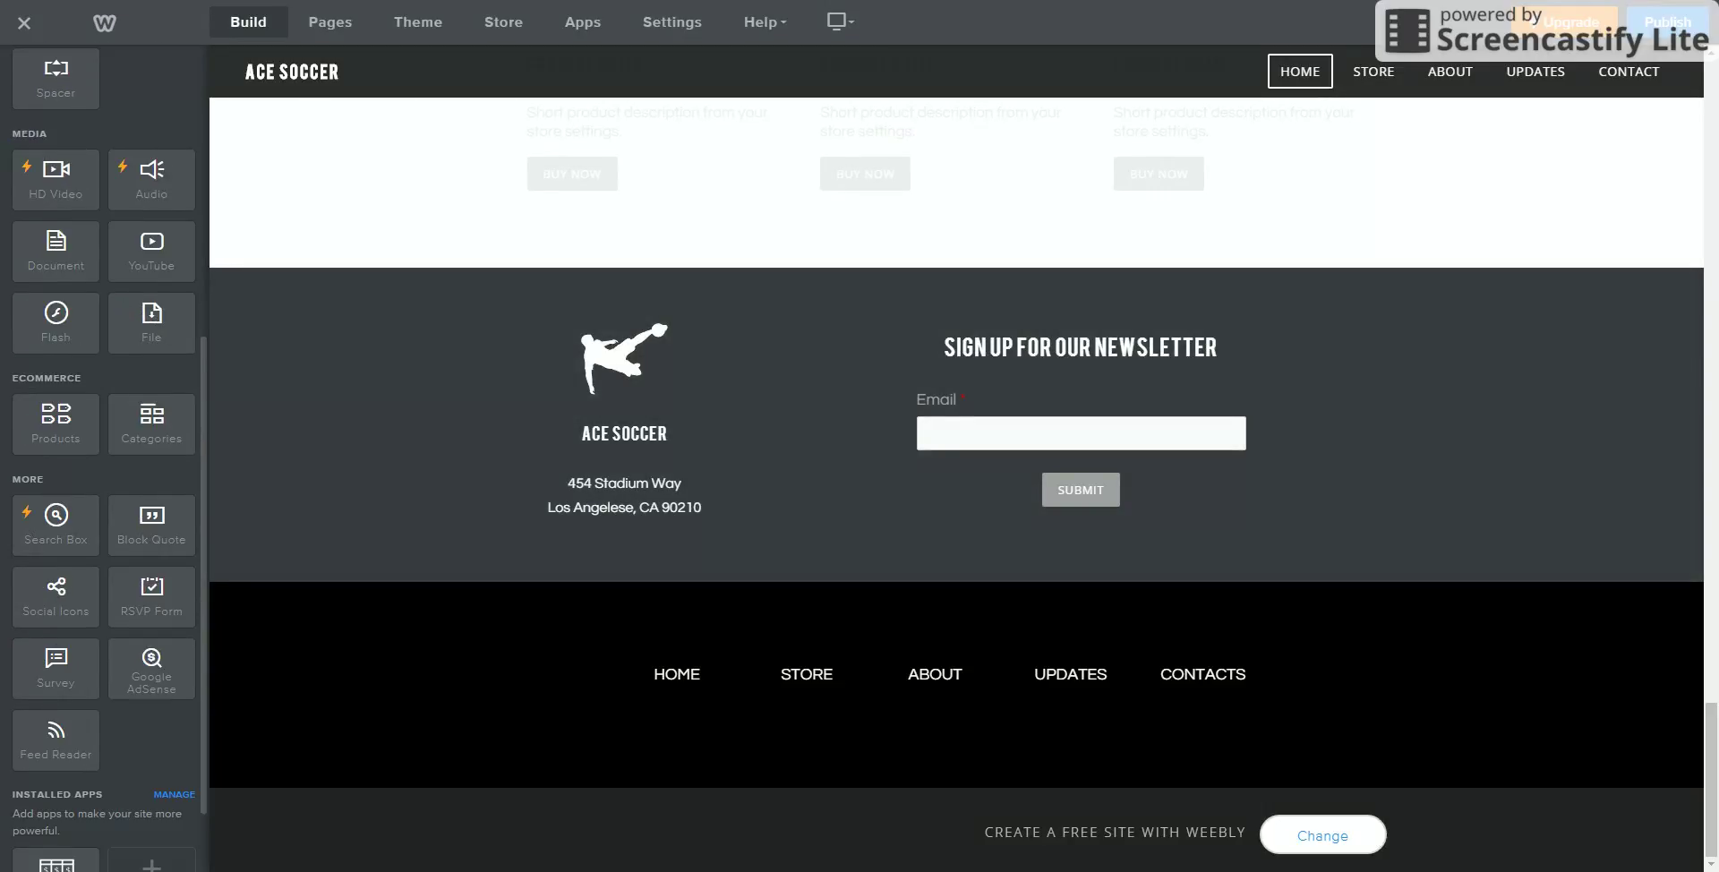
pyautogui.scroll(2, 152, 413)
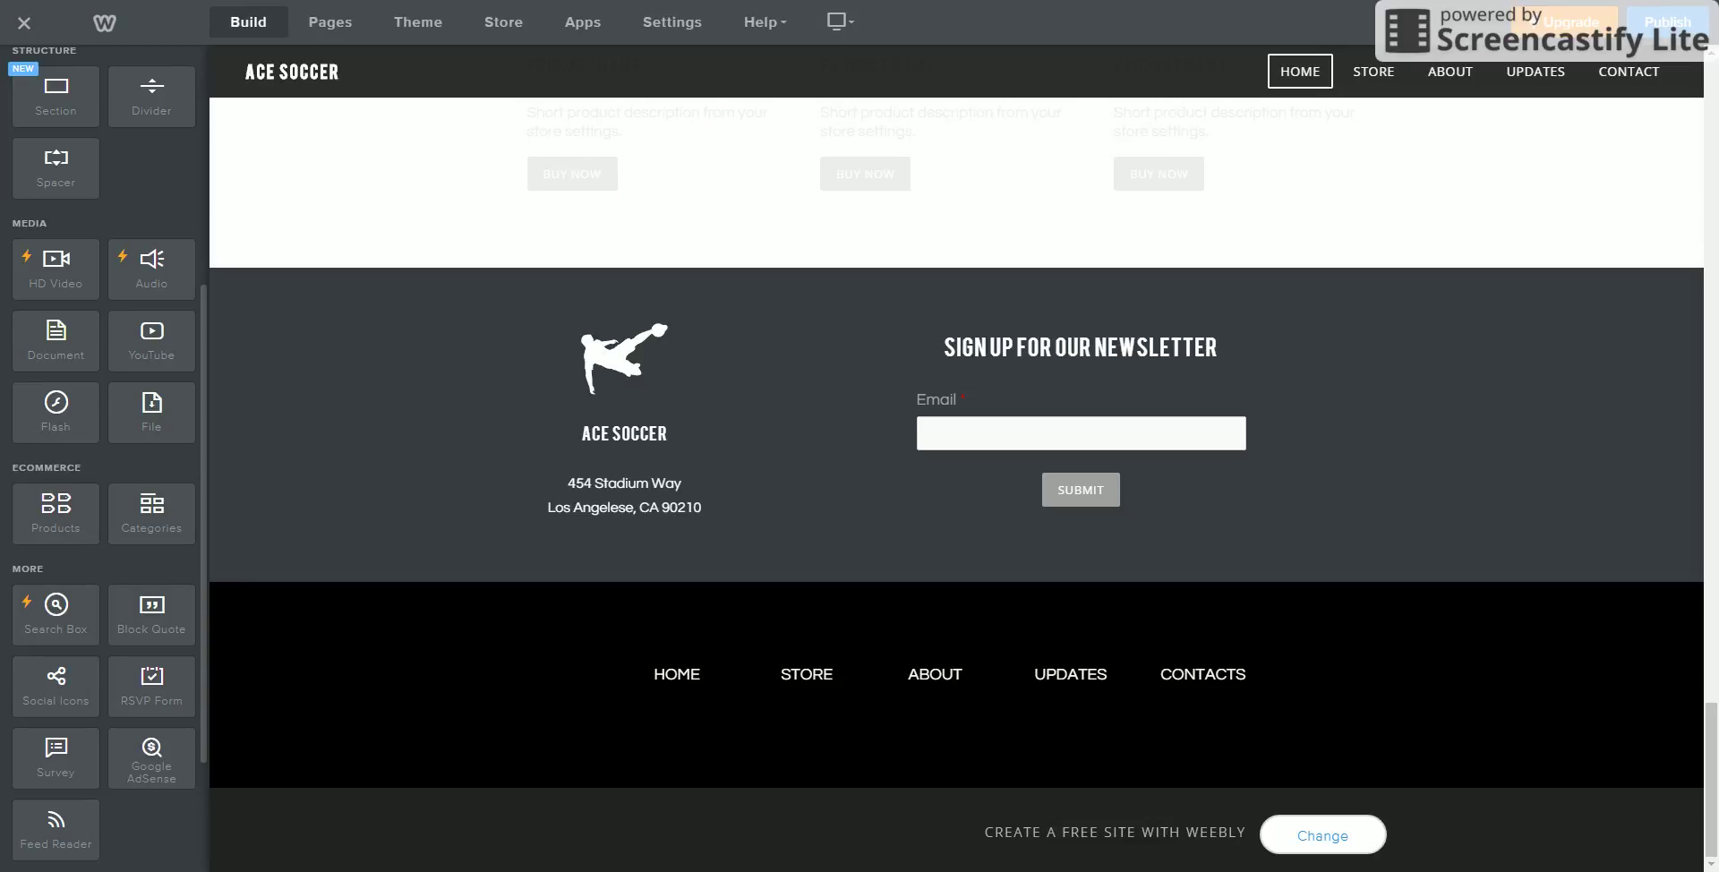
pyautogui.moveTo(152, 413); pyautogui.dragTo(628, 603)
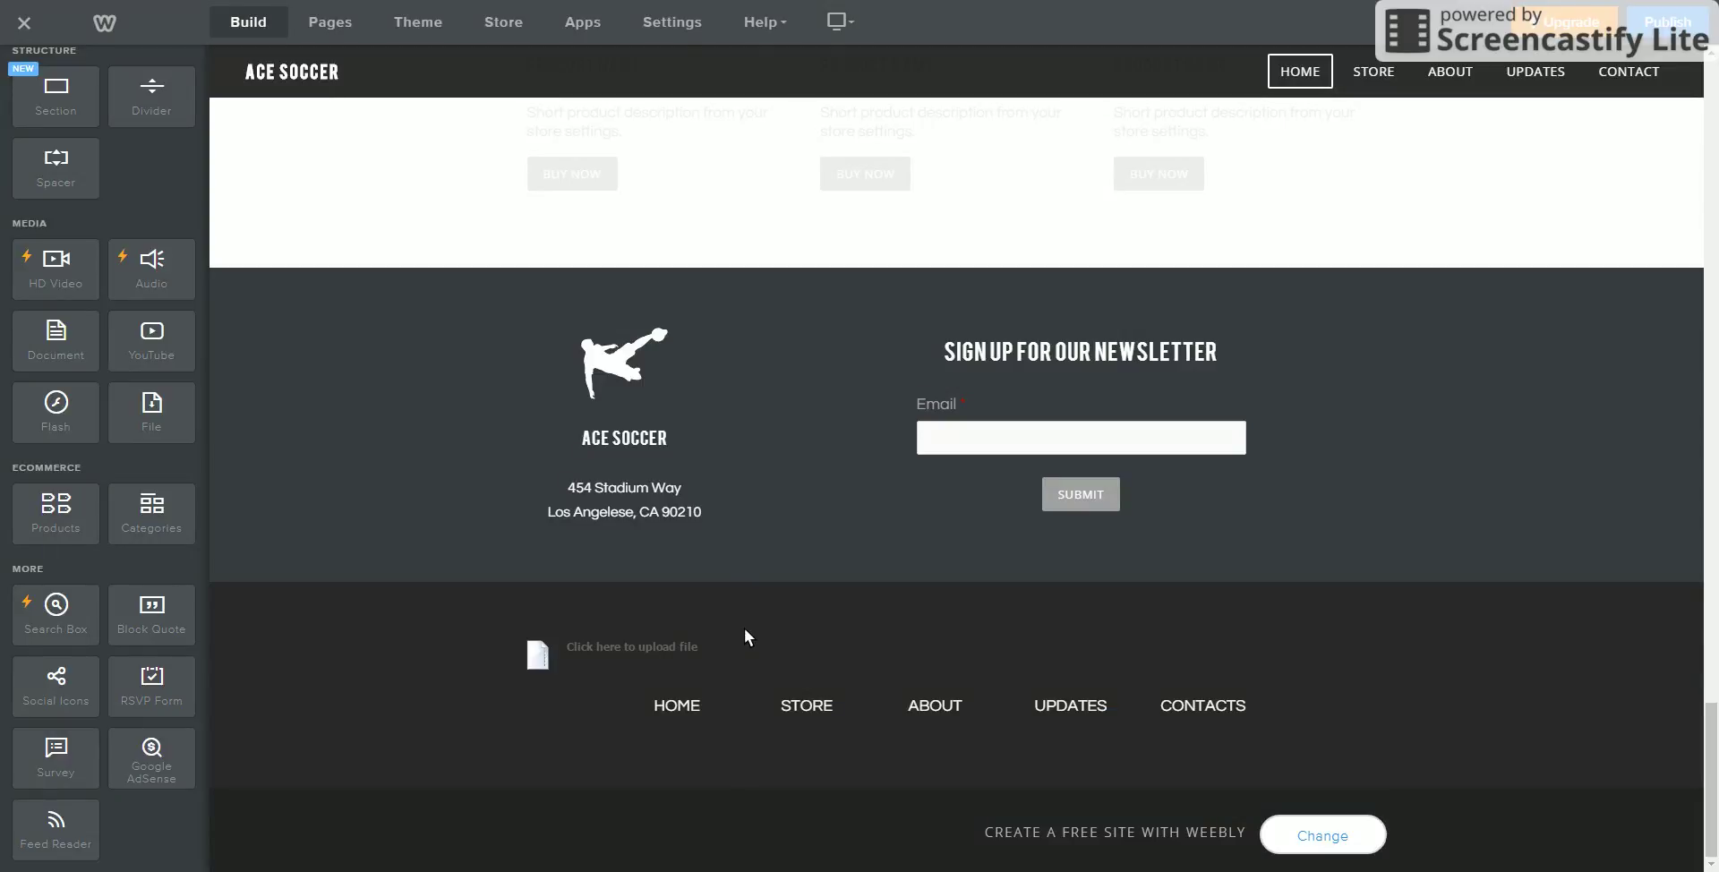
# Upload the document math-g3-m5-topic-e-lesson-21__2_.docx from the computer into the footer's File element
pyautogui.click(652, 659)
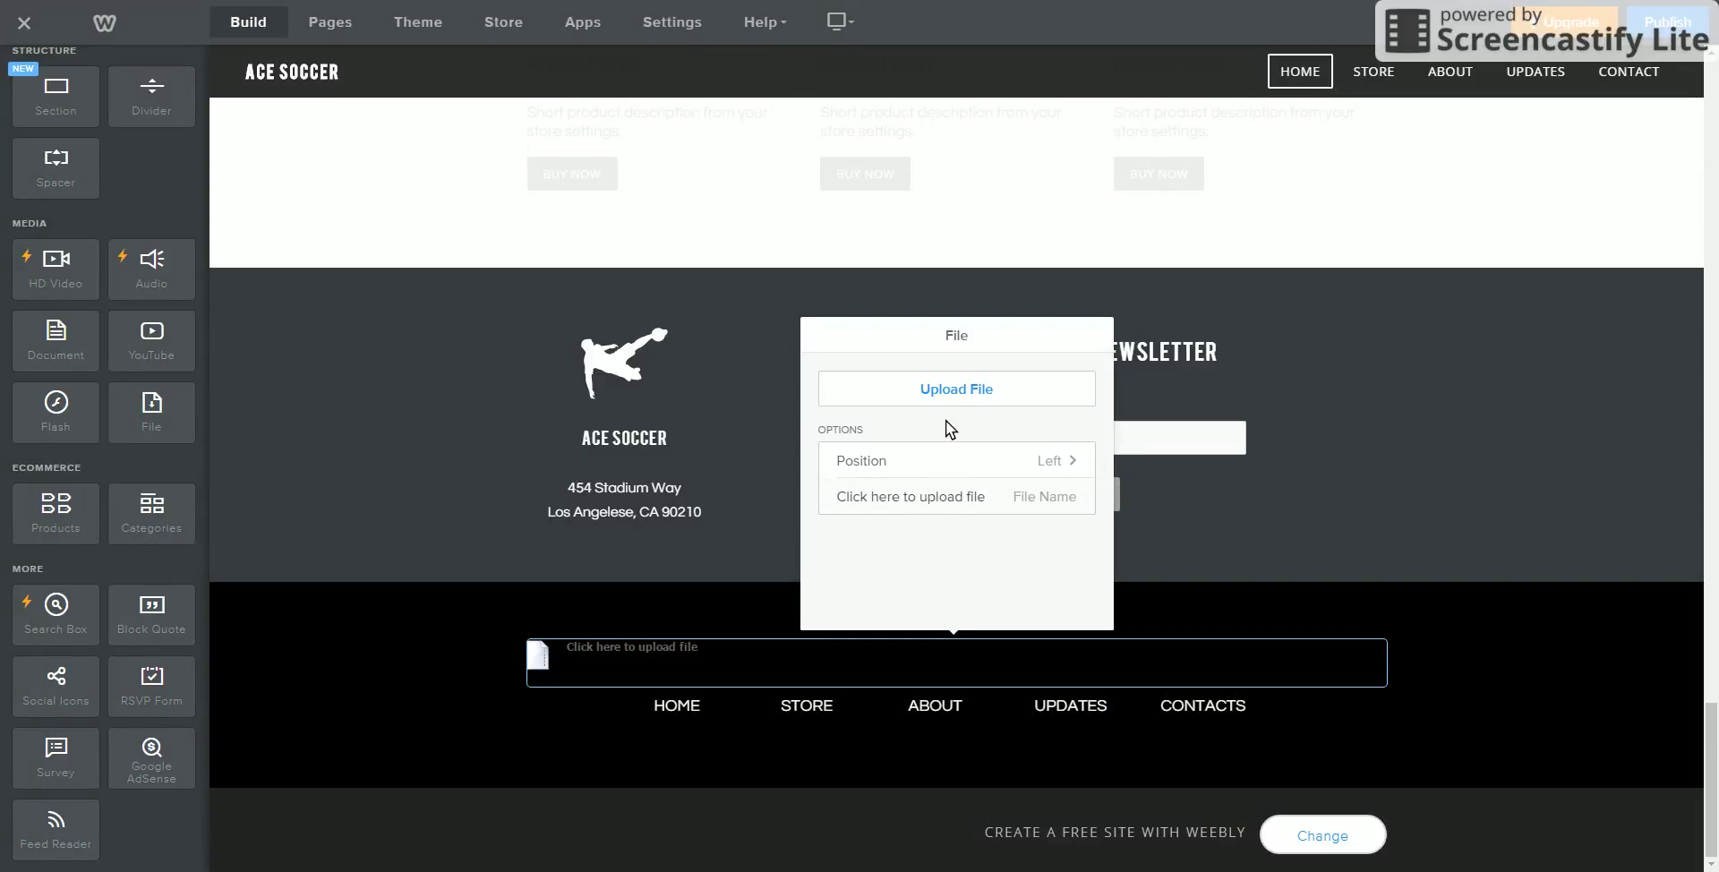
pyautogui.click(934, 508)
pyautogui.click(976, 393)
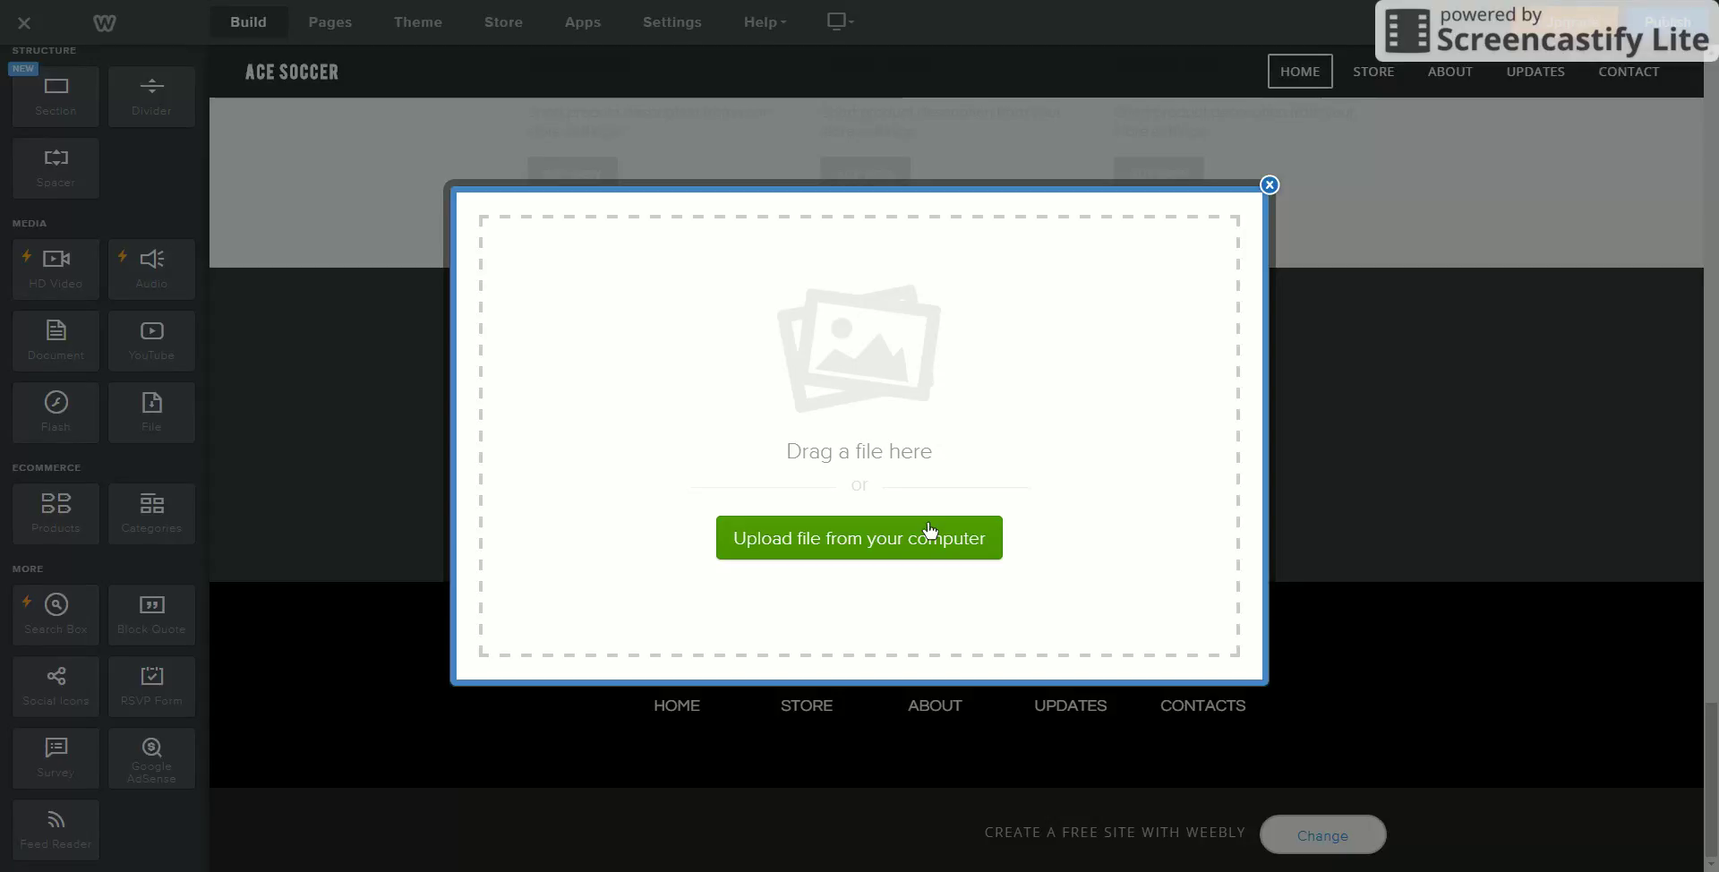
pyautogui.doubleClick(335, 250)
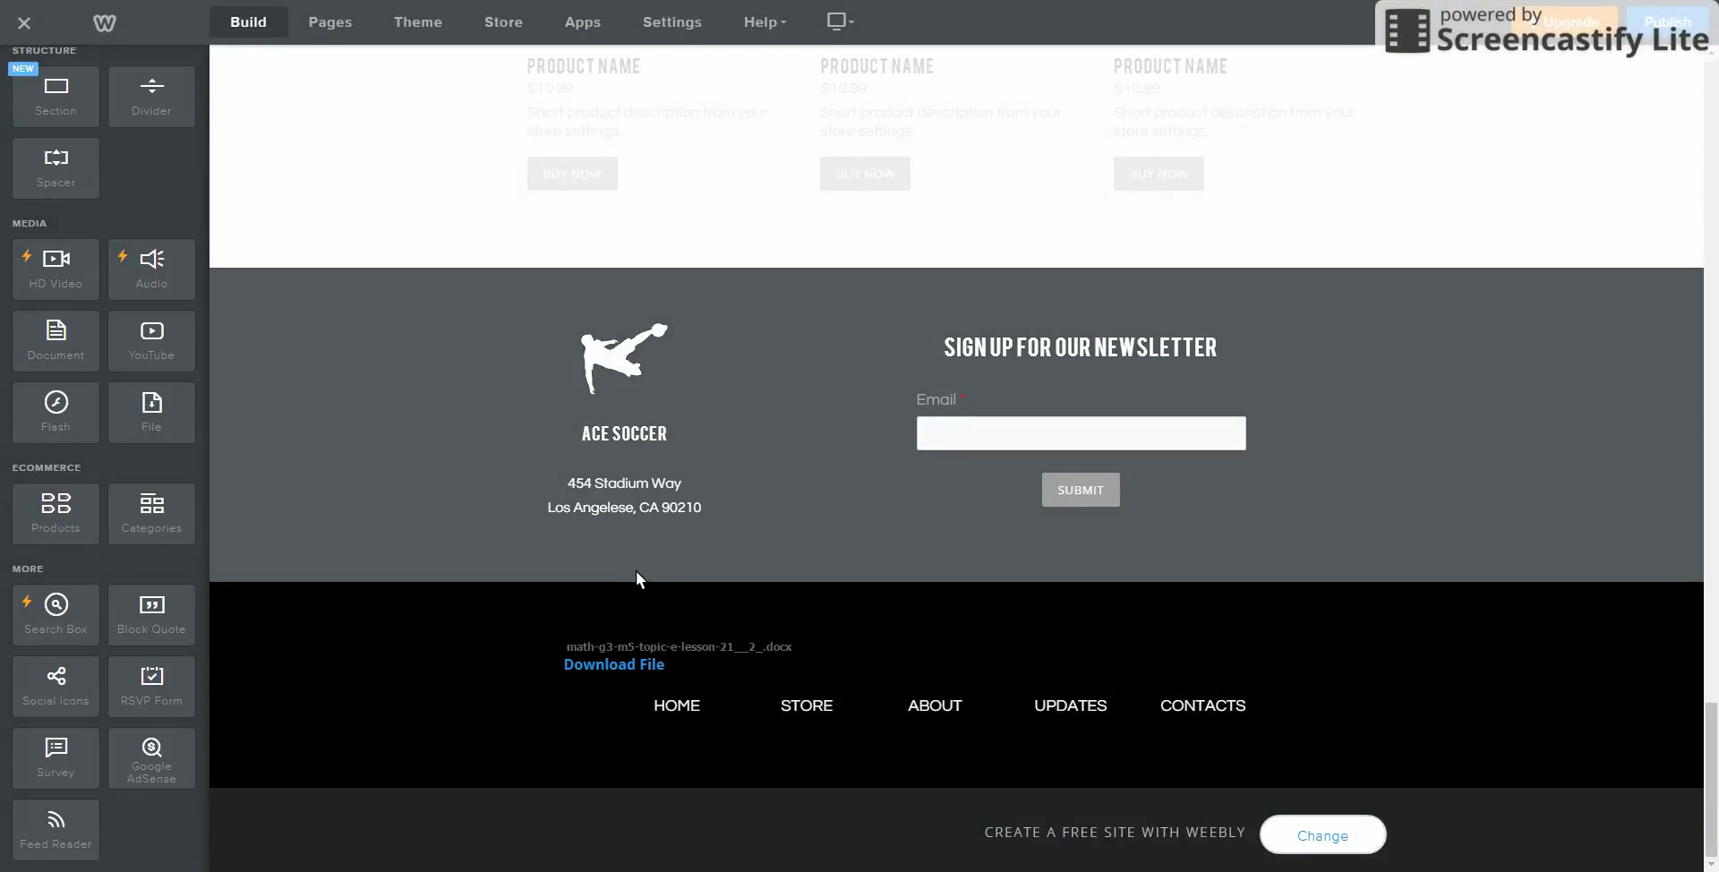
pyautogui.scroll(3, 665, 613)
pyautogui.click(656, 600)
pyautogui.scroll(2, 640, 581)
pyautogui.scroll(10, 639, 582)
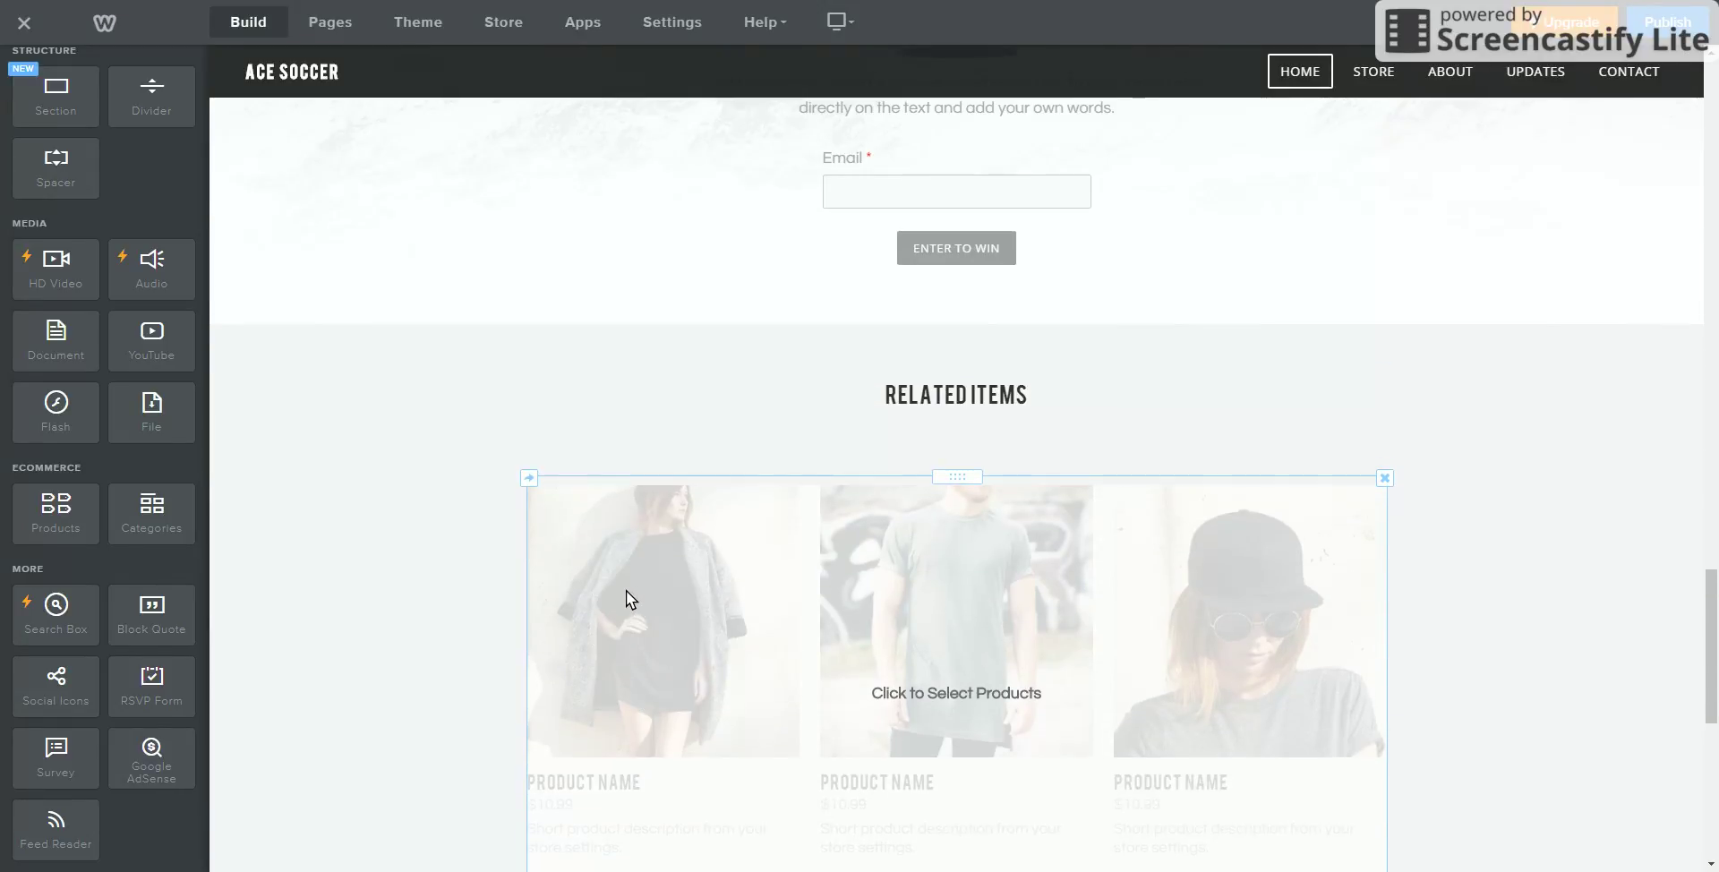
# Look over the home page in the editor along with the site's Store, About and Updates pages
pyautogui.scroll(5, 160, 467)
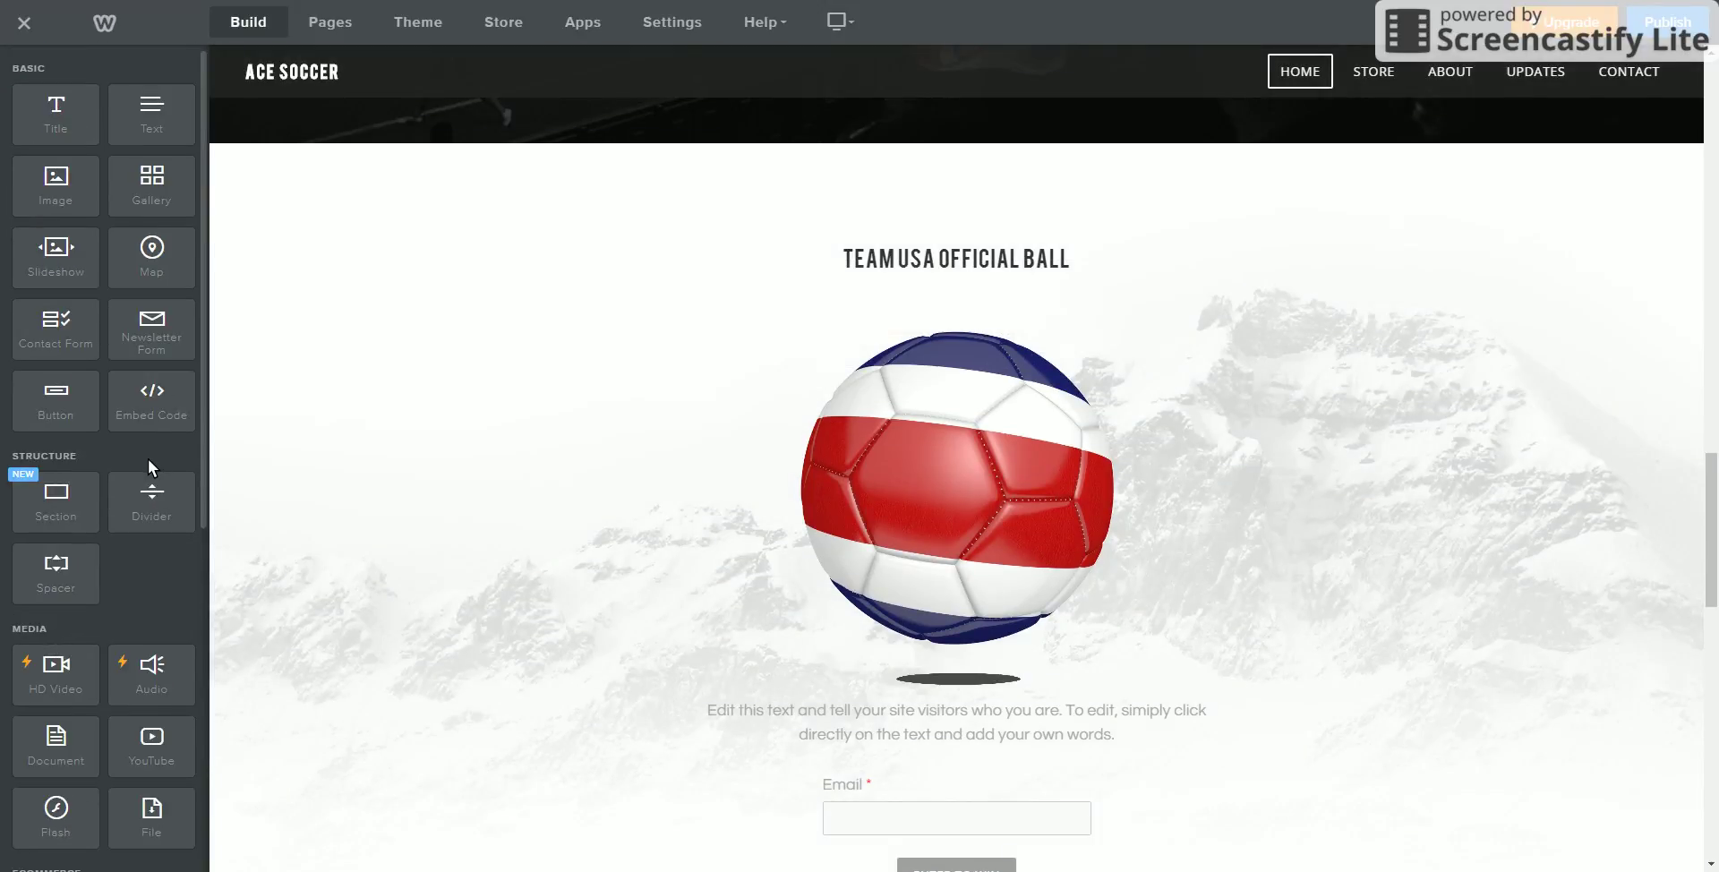
pyautogui.scroll(-9, 431, 528)
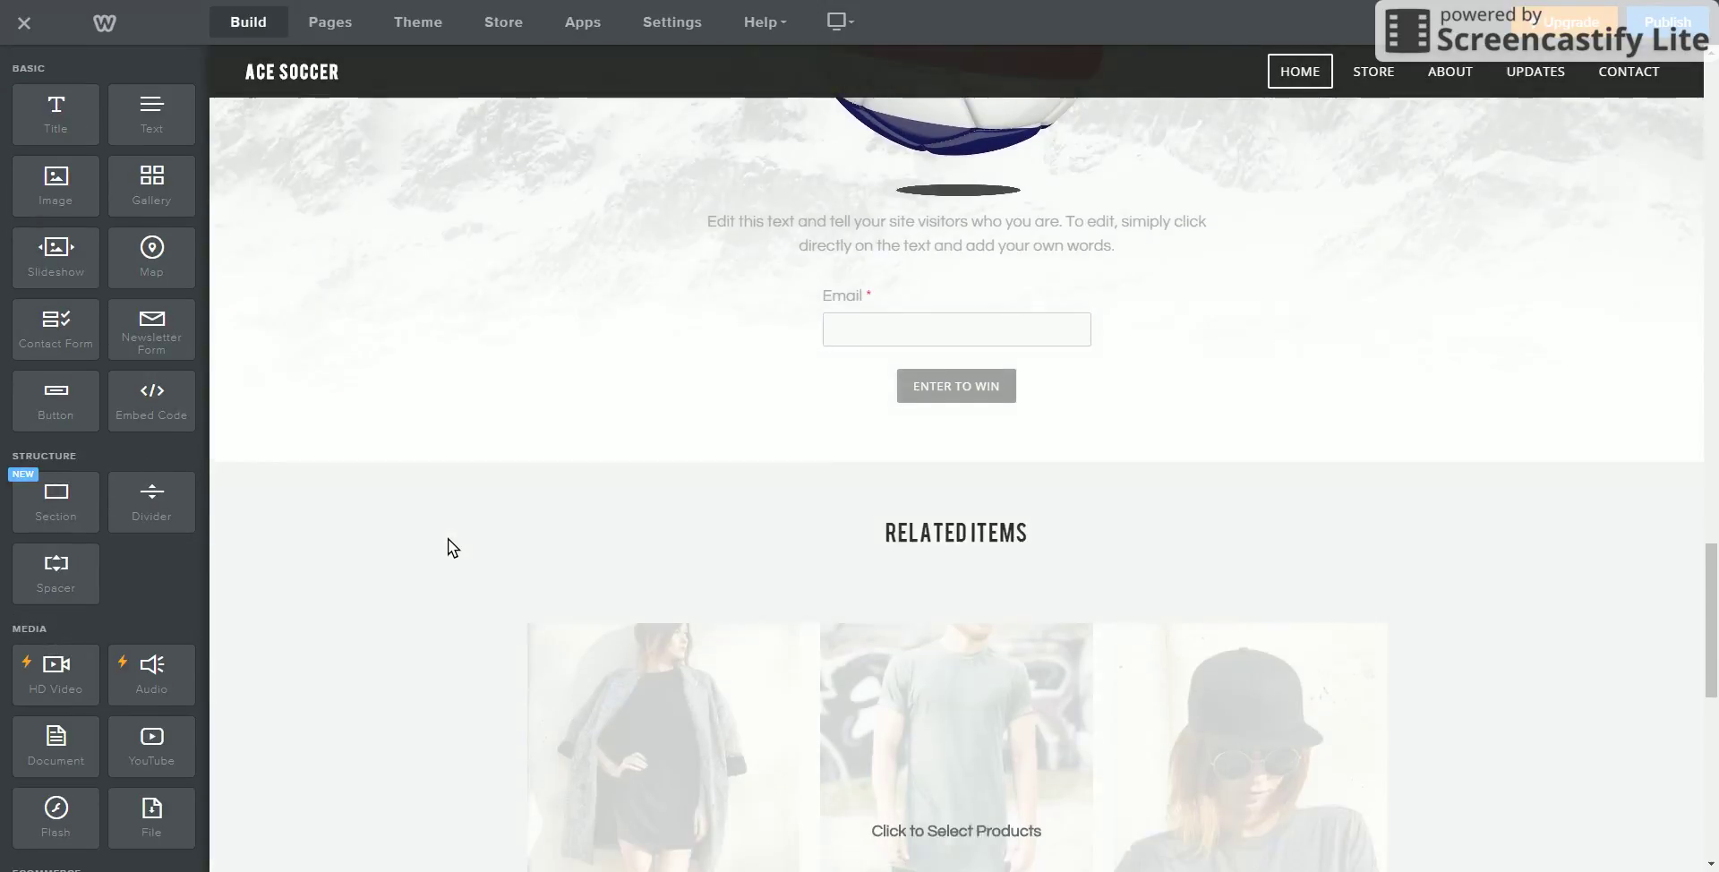
pyautogui.scroll(-3, 446, 539)
pyautogui.scroll(8, 447, 537)
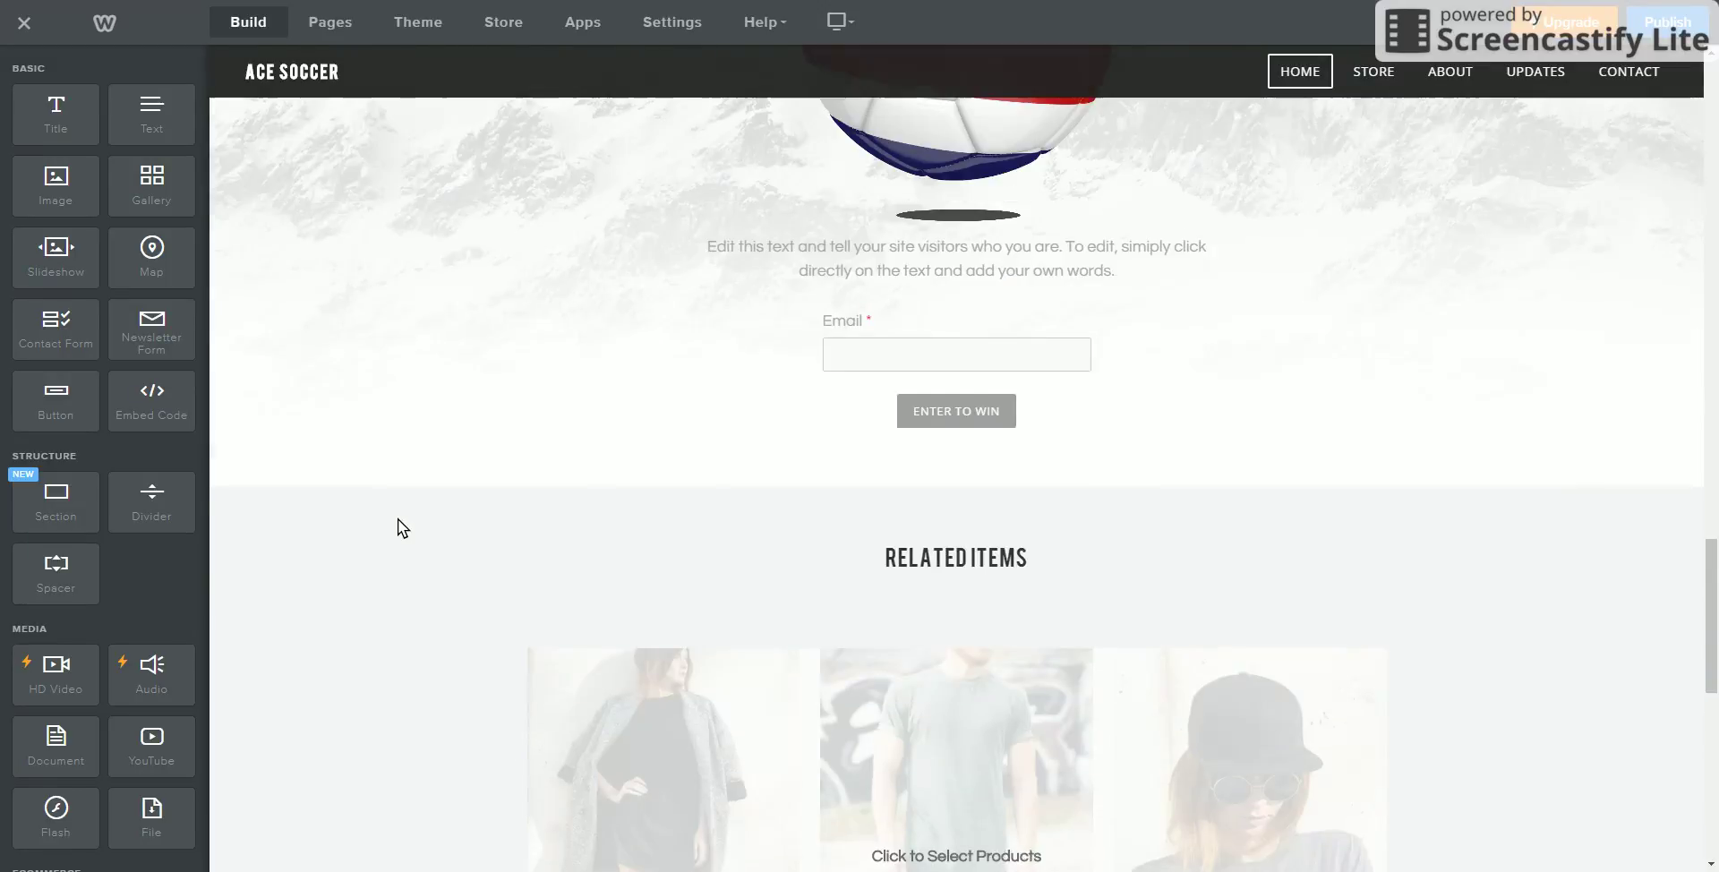
pyautogui.scroll(10, 398, 518)
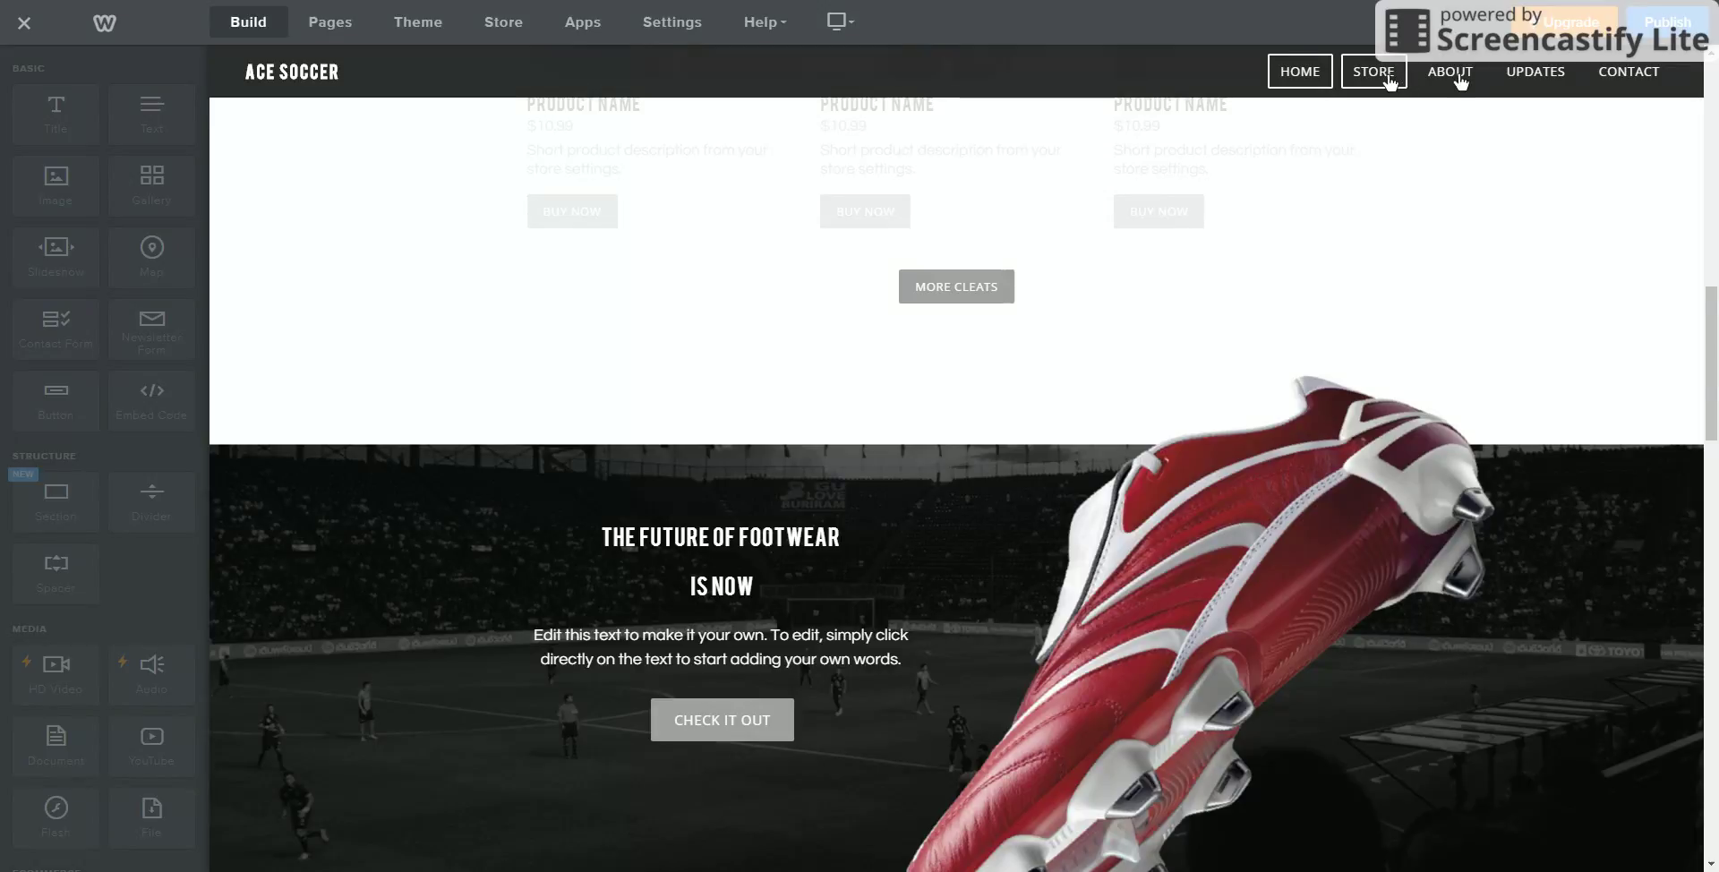
pyautogui.click(1387, 79)
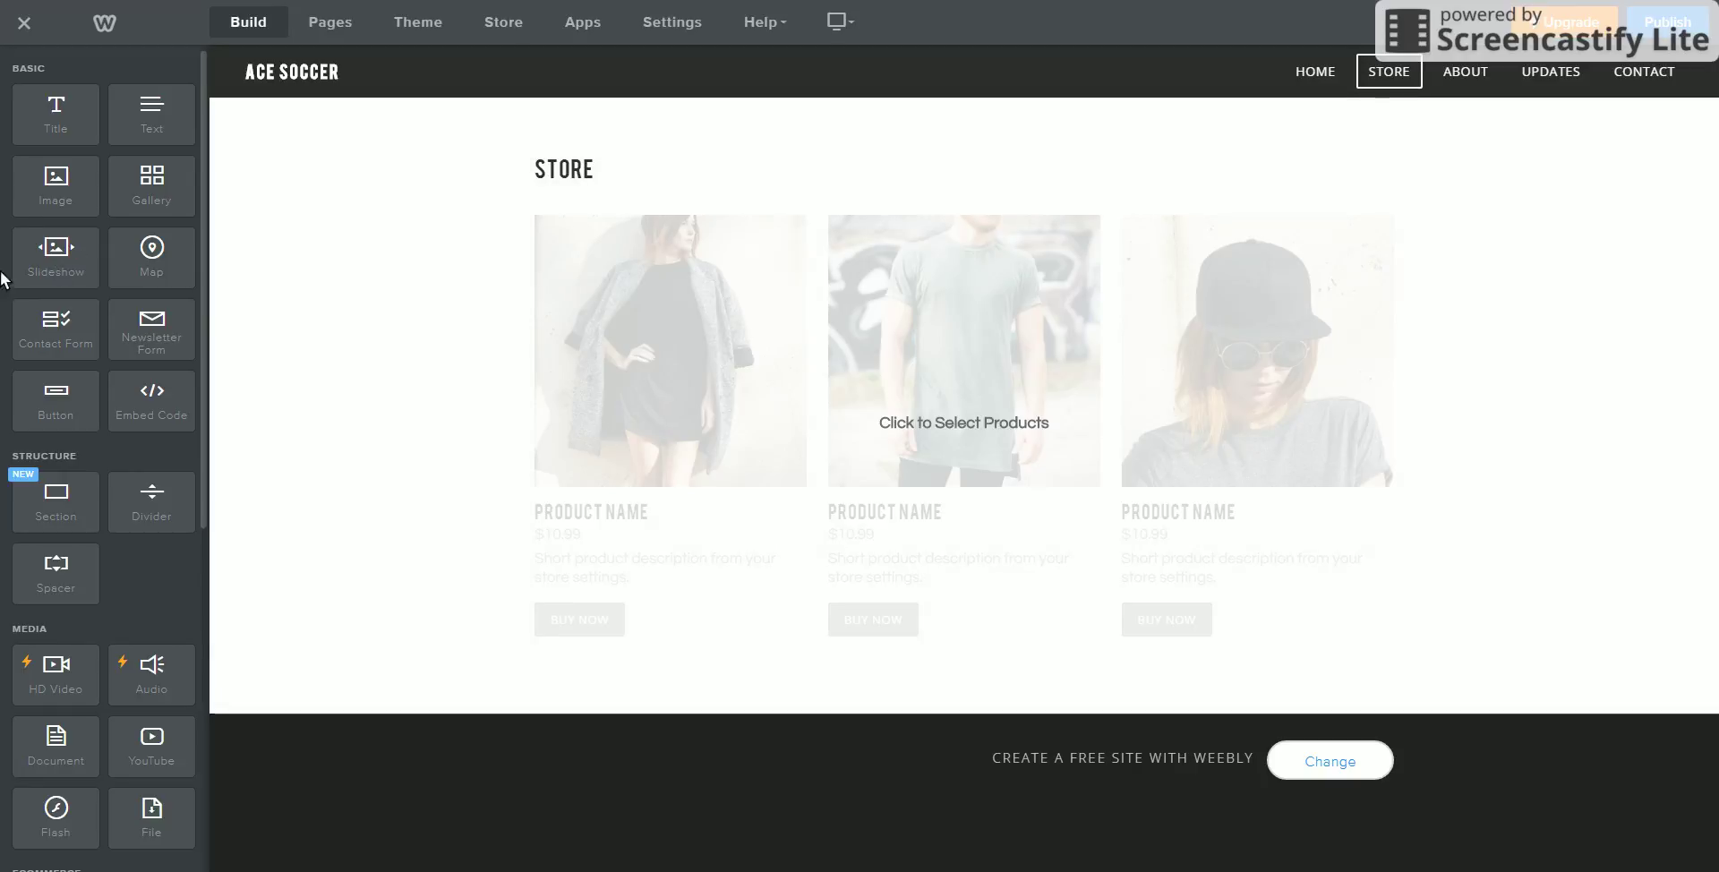
pyautogui.click(1460, 71)
pyautogui.click(1577, 87)
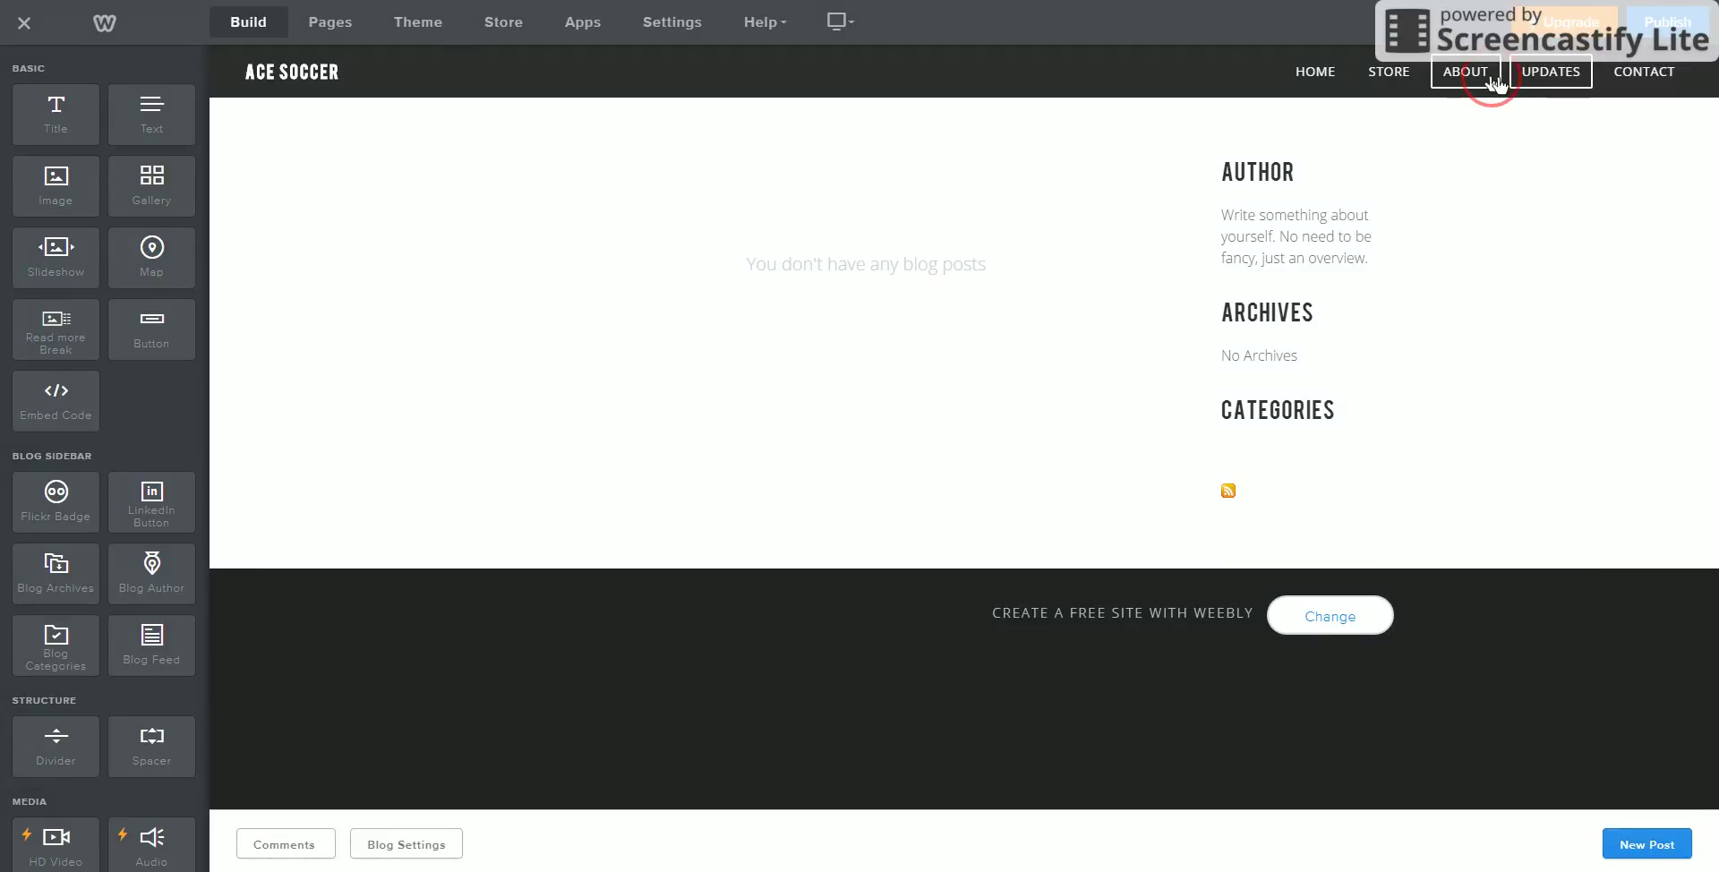
pyautogui.click(1463, 75)
pyautogui.click(1409, 79)
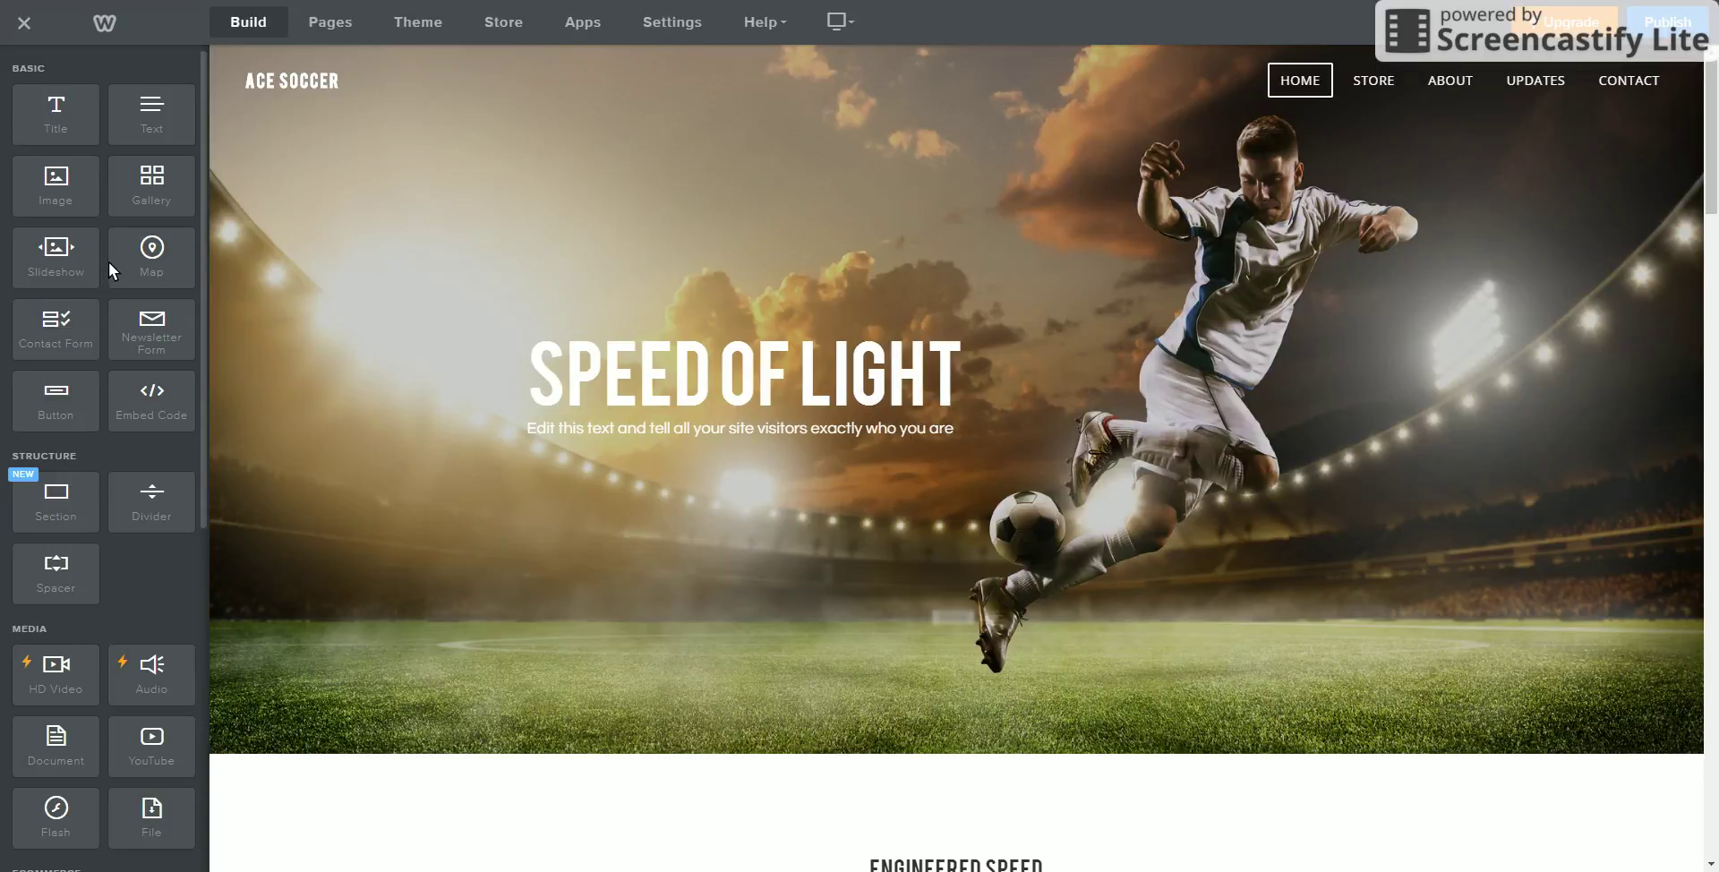
# Open the list of site pages and review the upgrade plans, from Performance to Starter
pyautogui.click(329, 22)
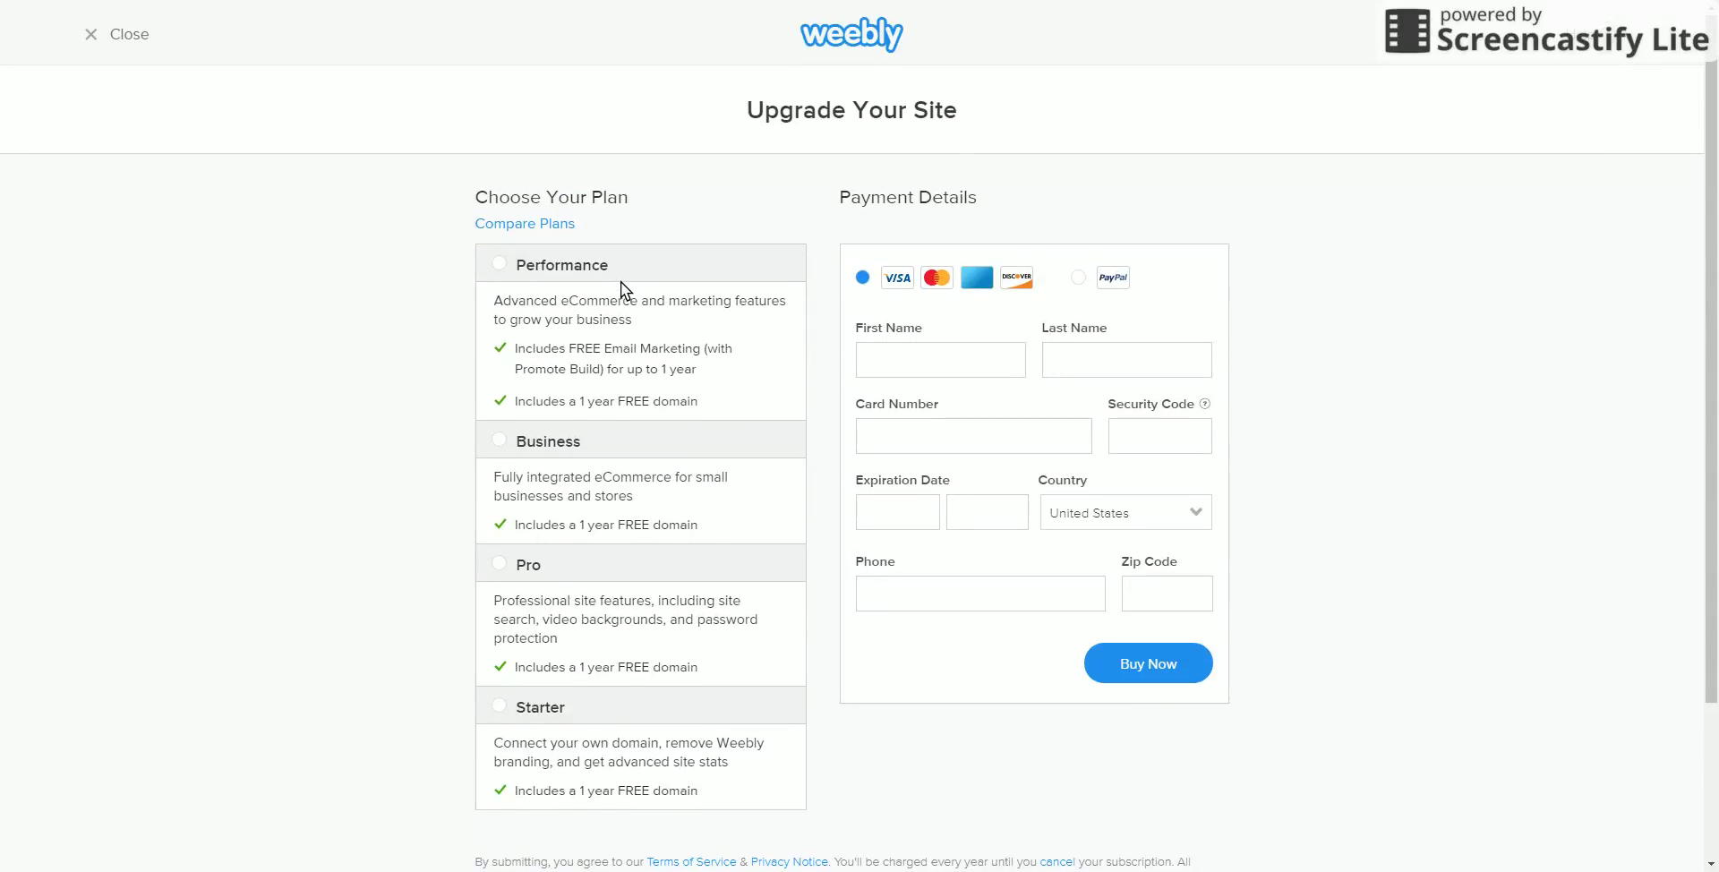
pyautogui.scroll(-2, 629, 438)
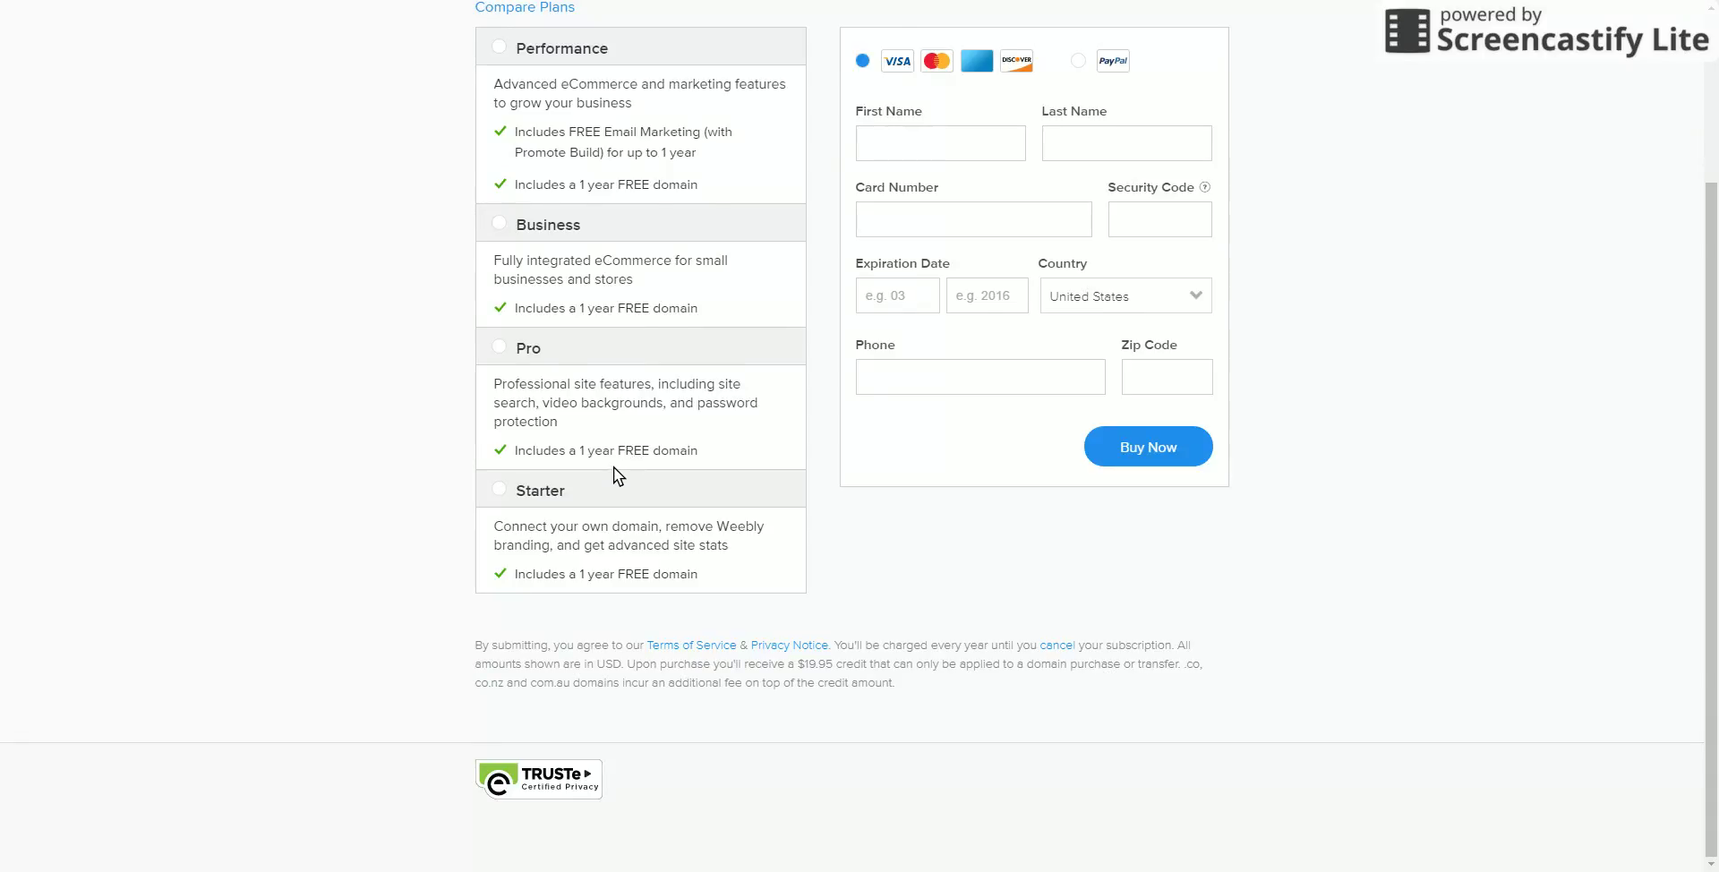
pyautogui.scroll(2, 614, 467)
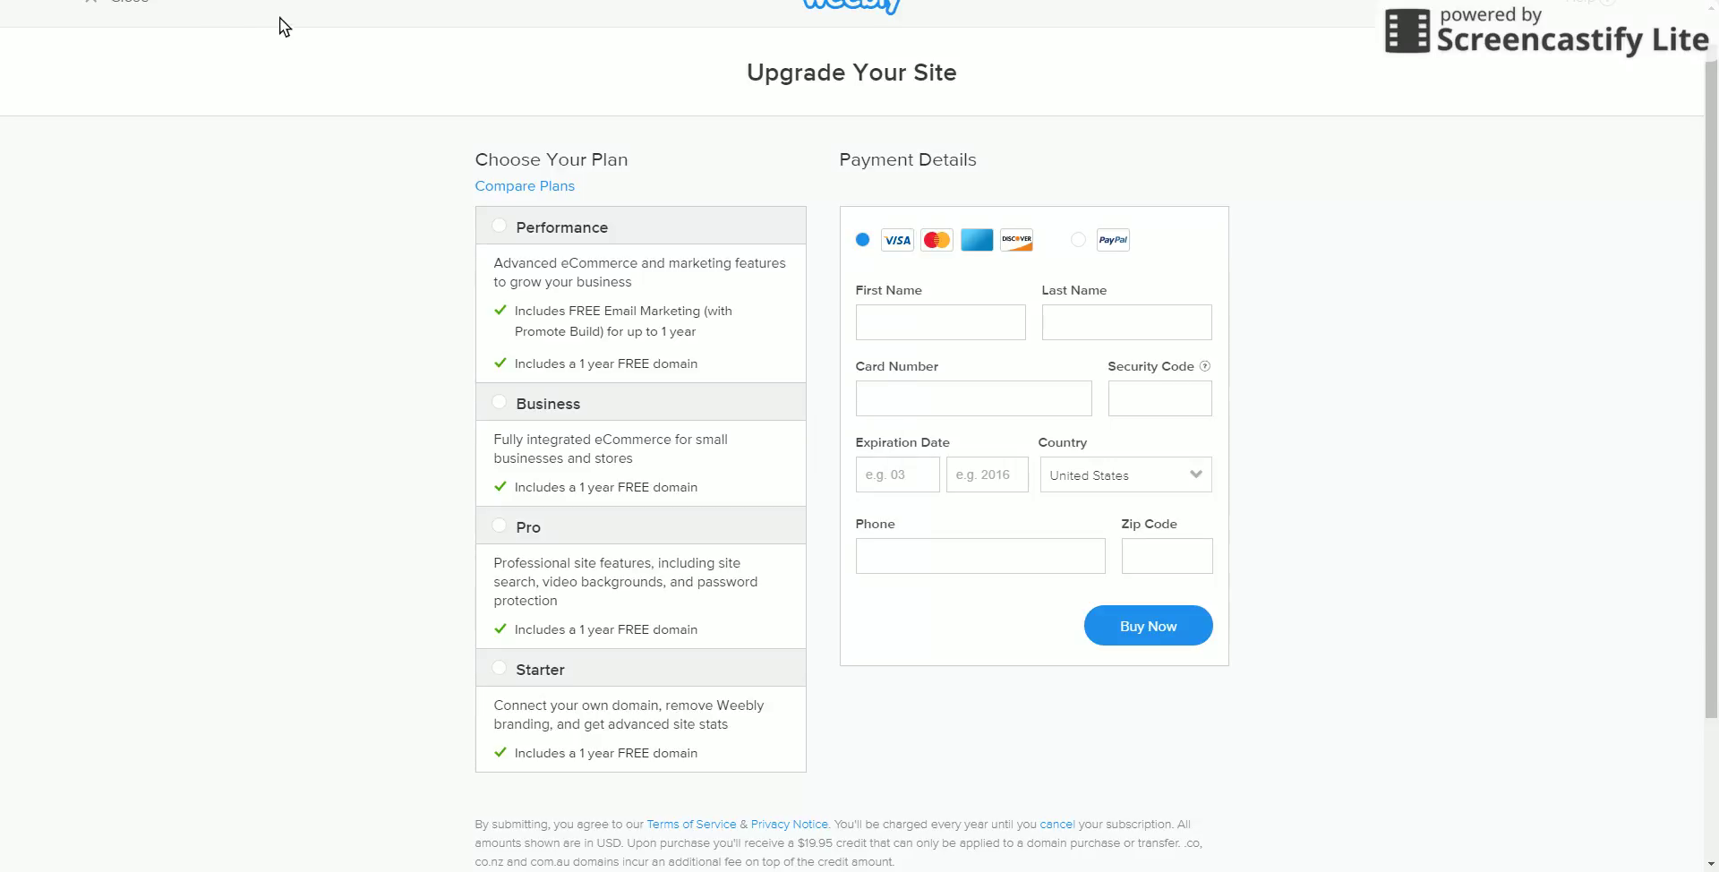
pyautogui.scroll(-2, 841, 373)
pyautogui.scroll(3, 840, 374)
pyautogui.click(107, 29)
# Look over the home page and the page types that can be added to the site
pyautogui.scroll(-5, 834, 337)
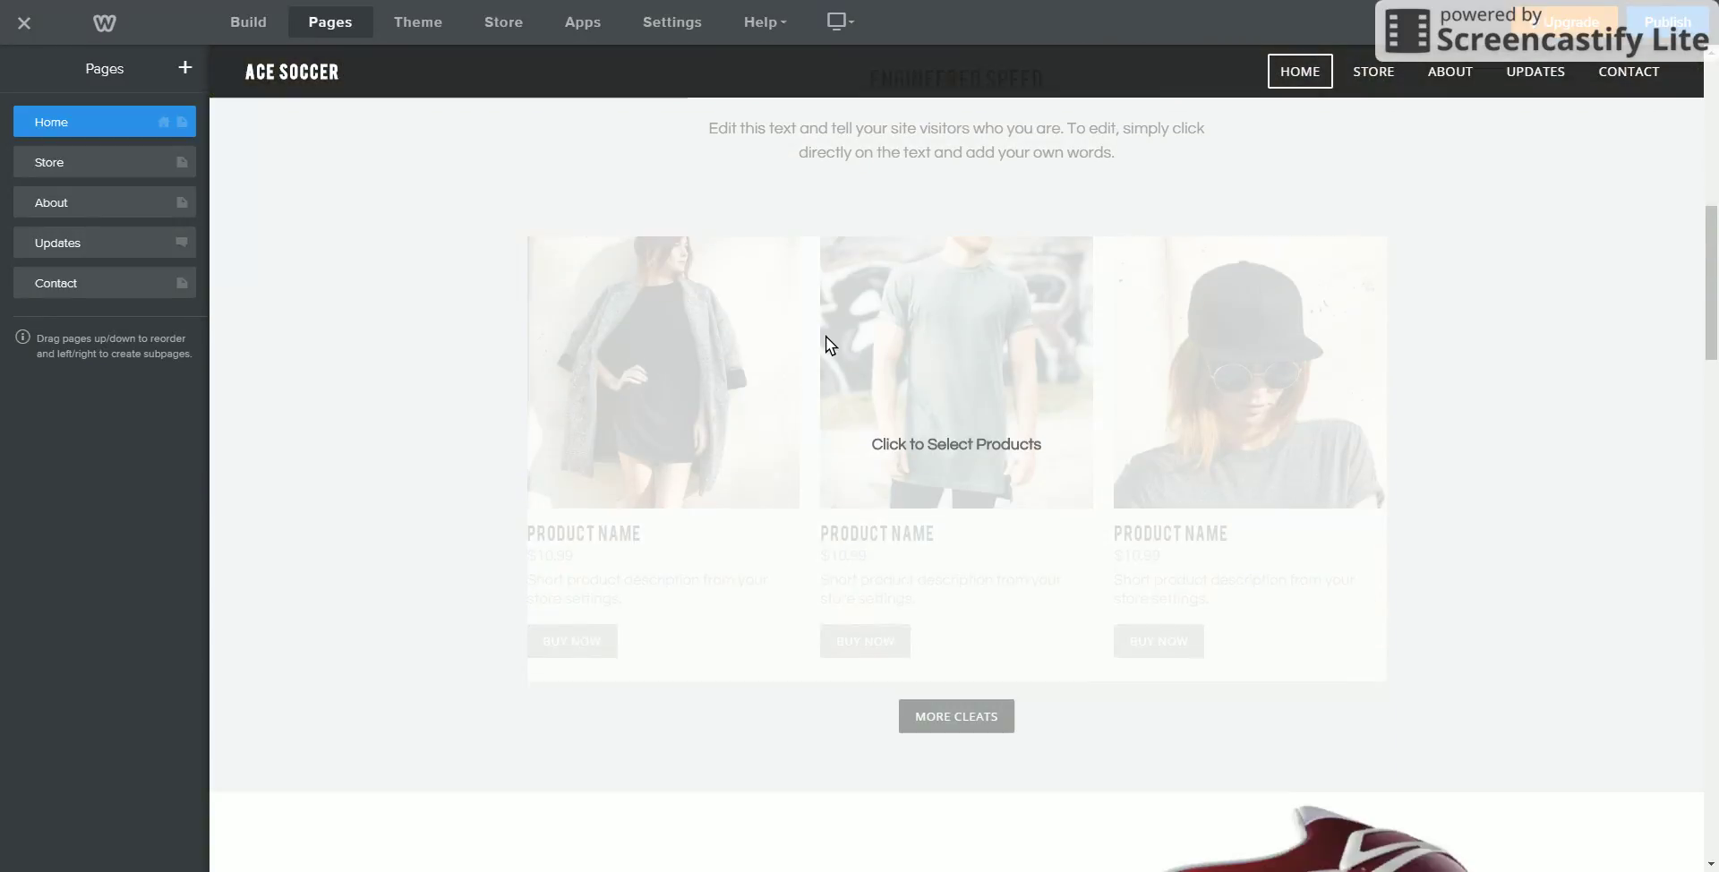
pyautogui.scroll(5, 827, 335)
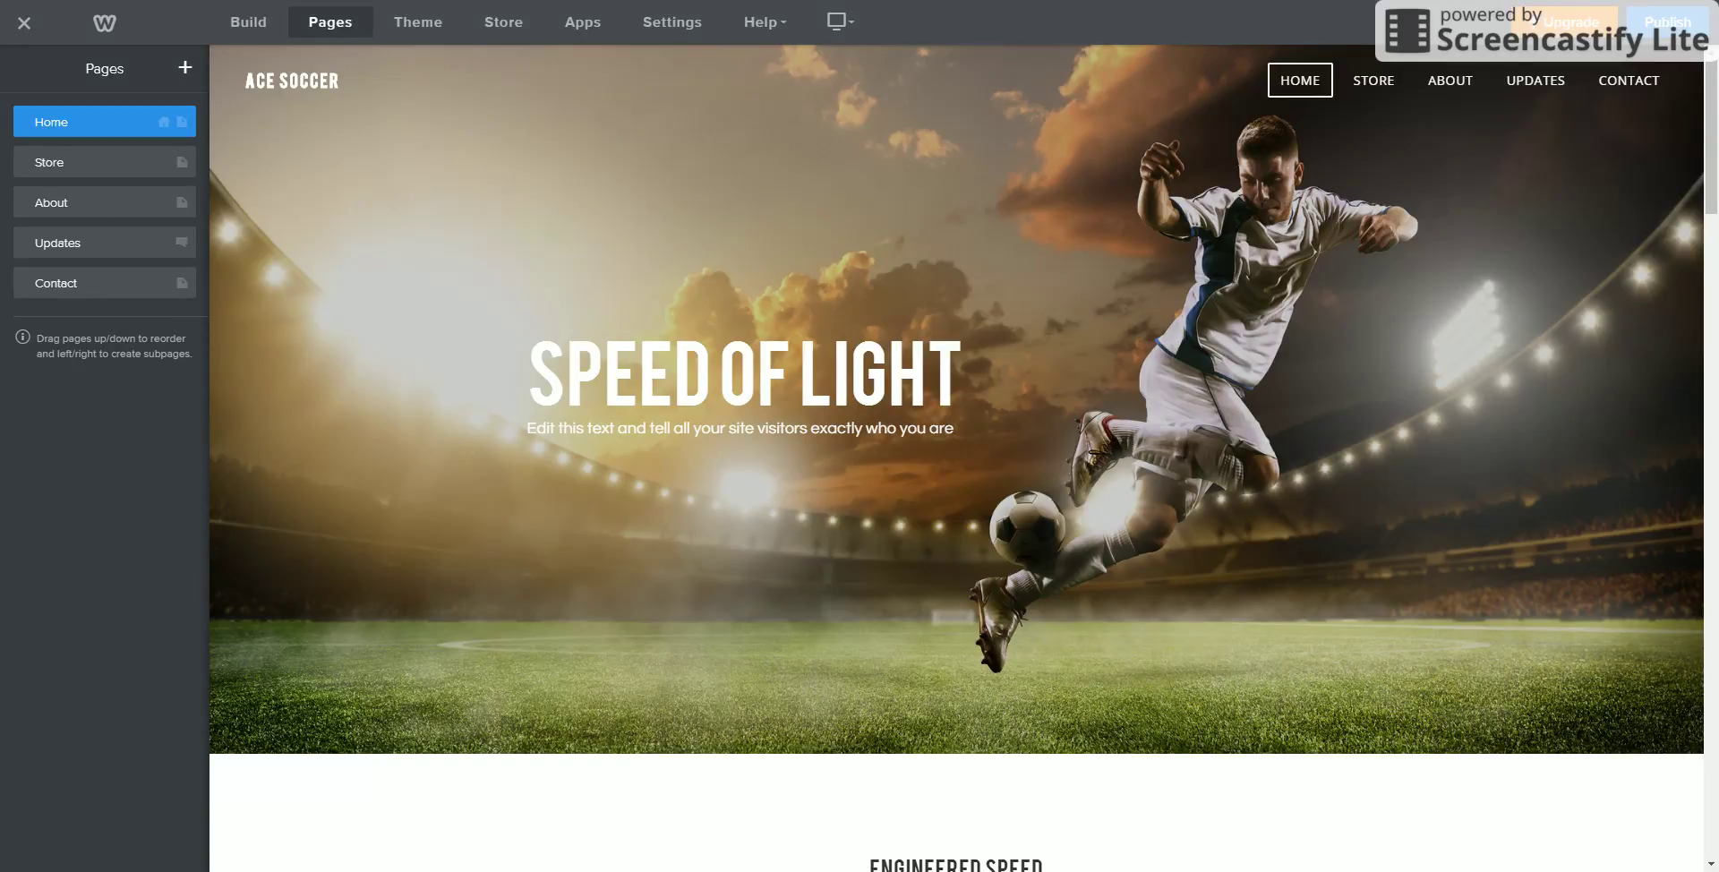
pyautogui.click(185, 72)
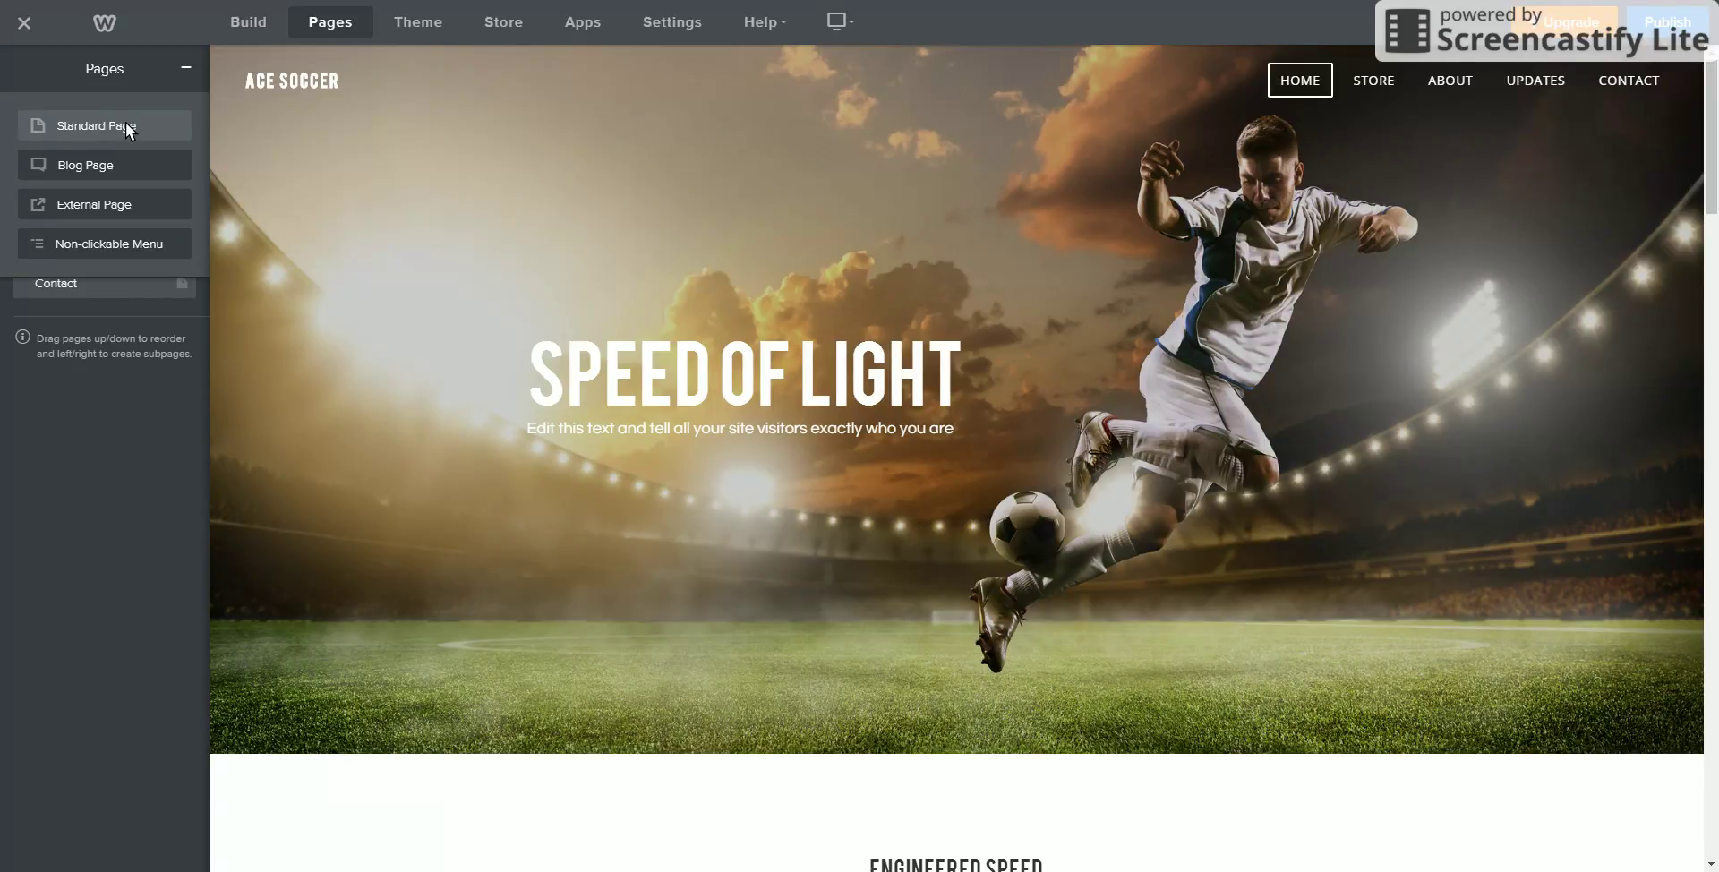
pyautogui.click(185, 65)
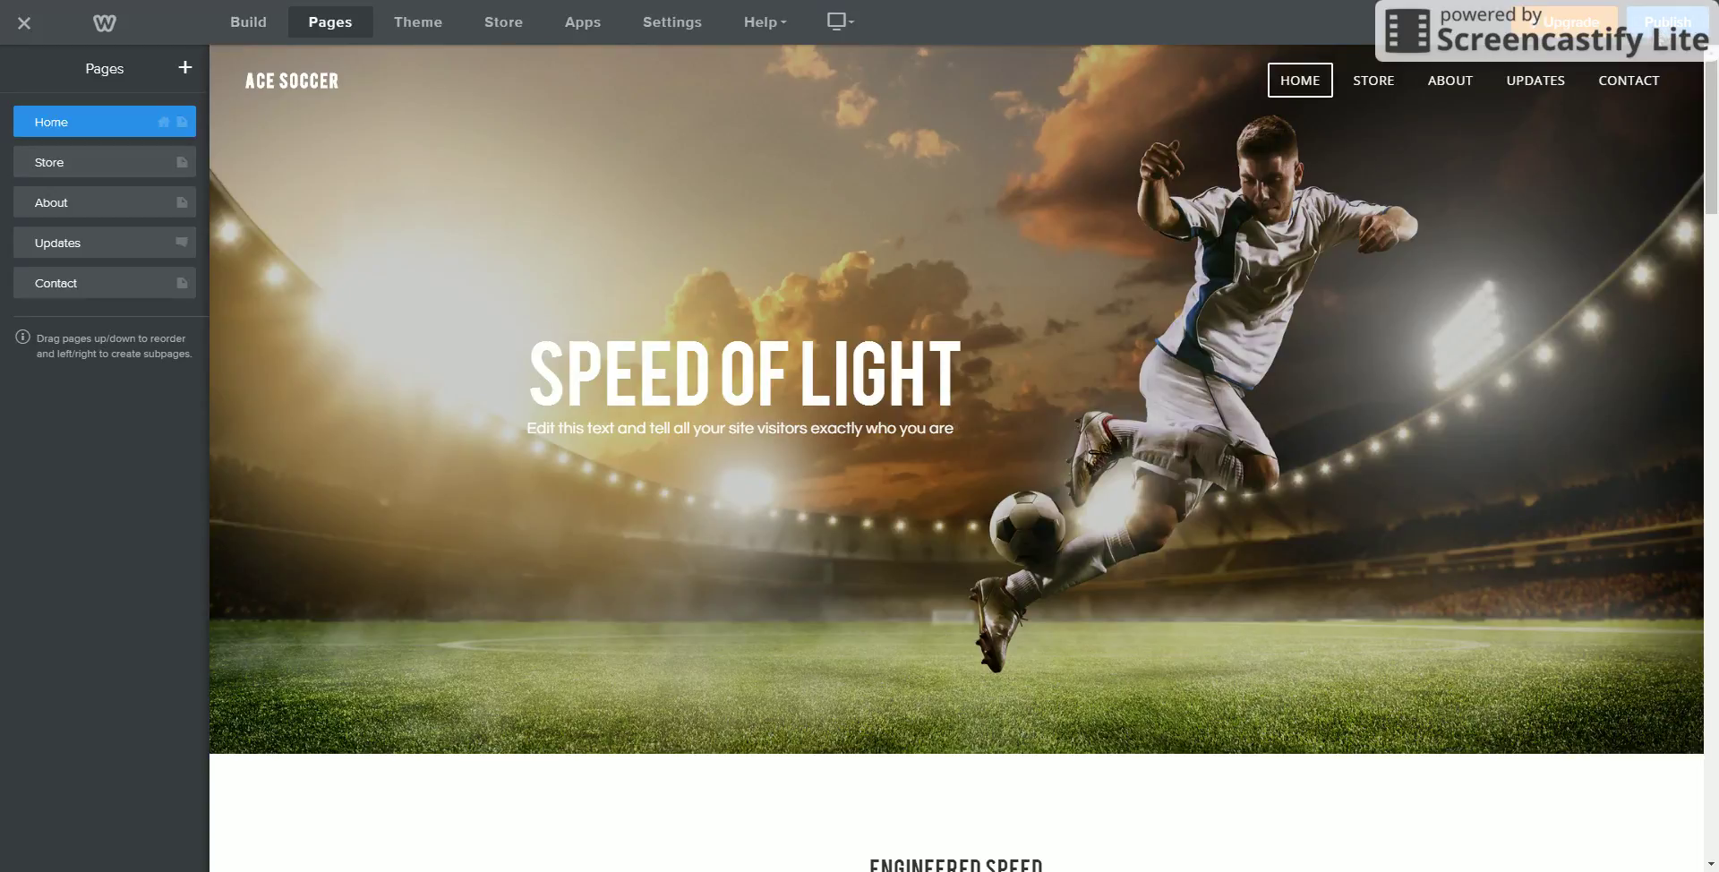
# Publish the website on the Weebly subdomain proatheletics and select its published address to visit it
pyautogui.click(1666, 22)
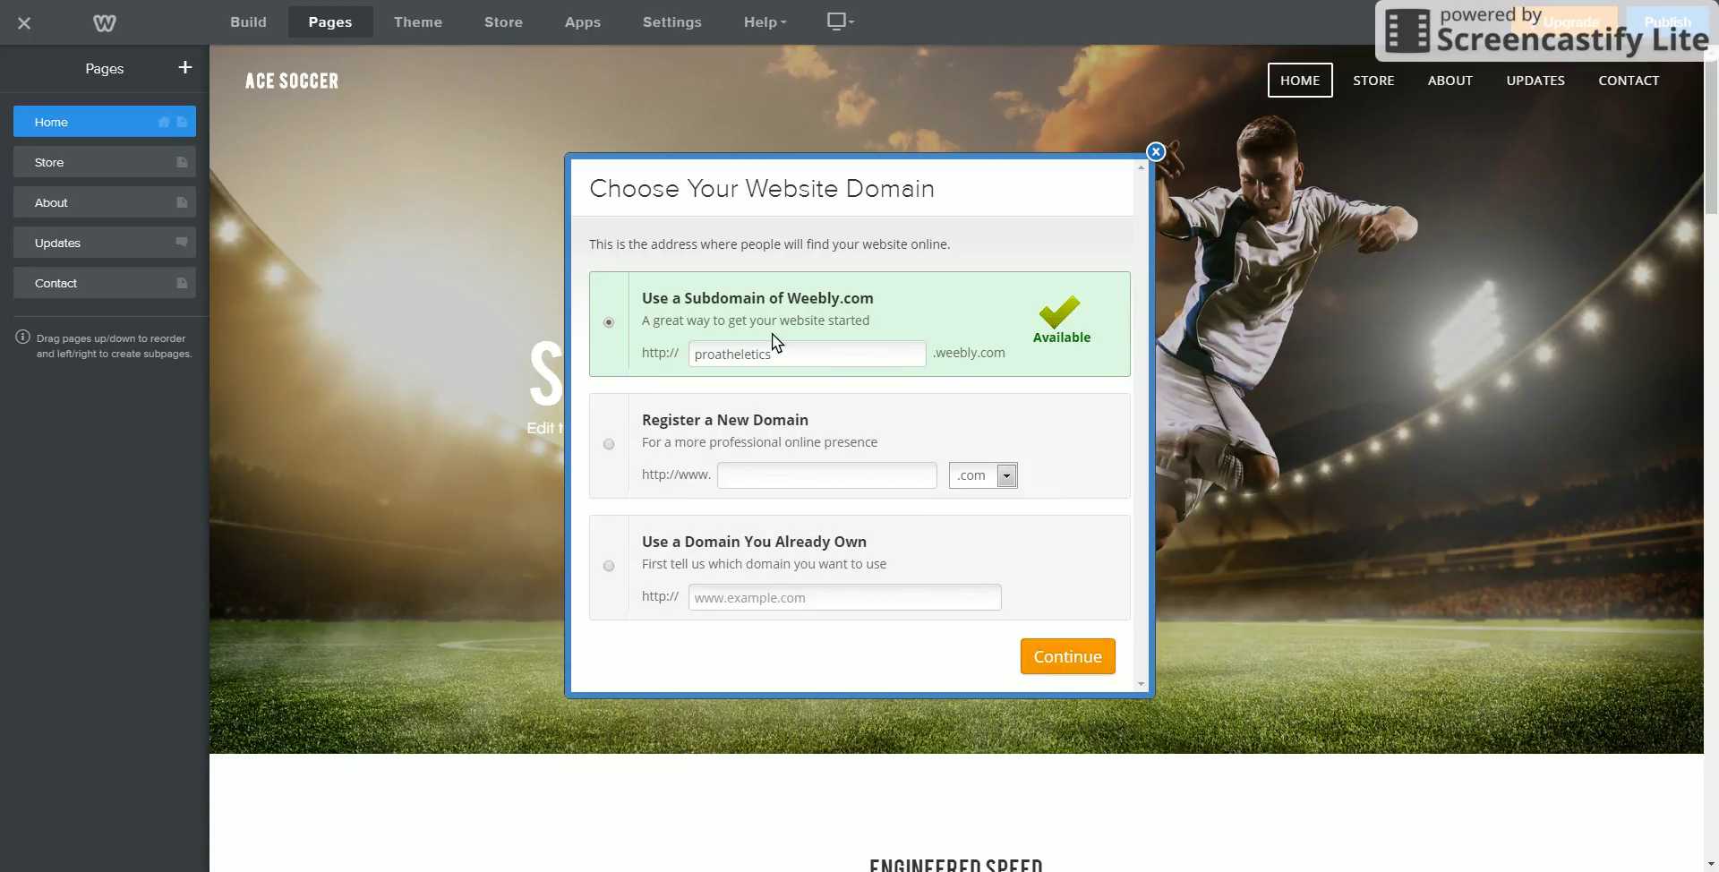
pyautogui.click(1028, 650)
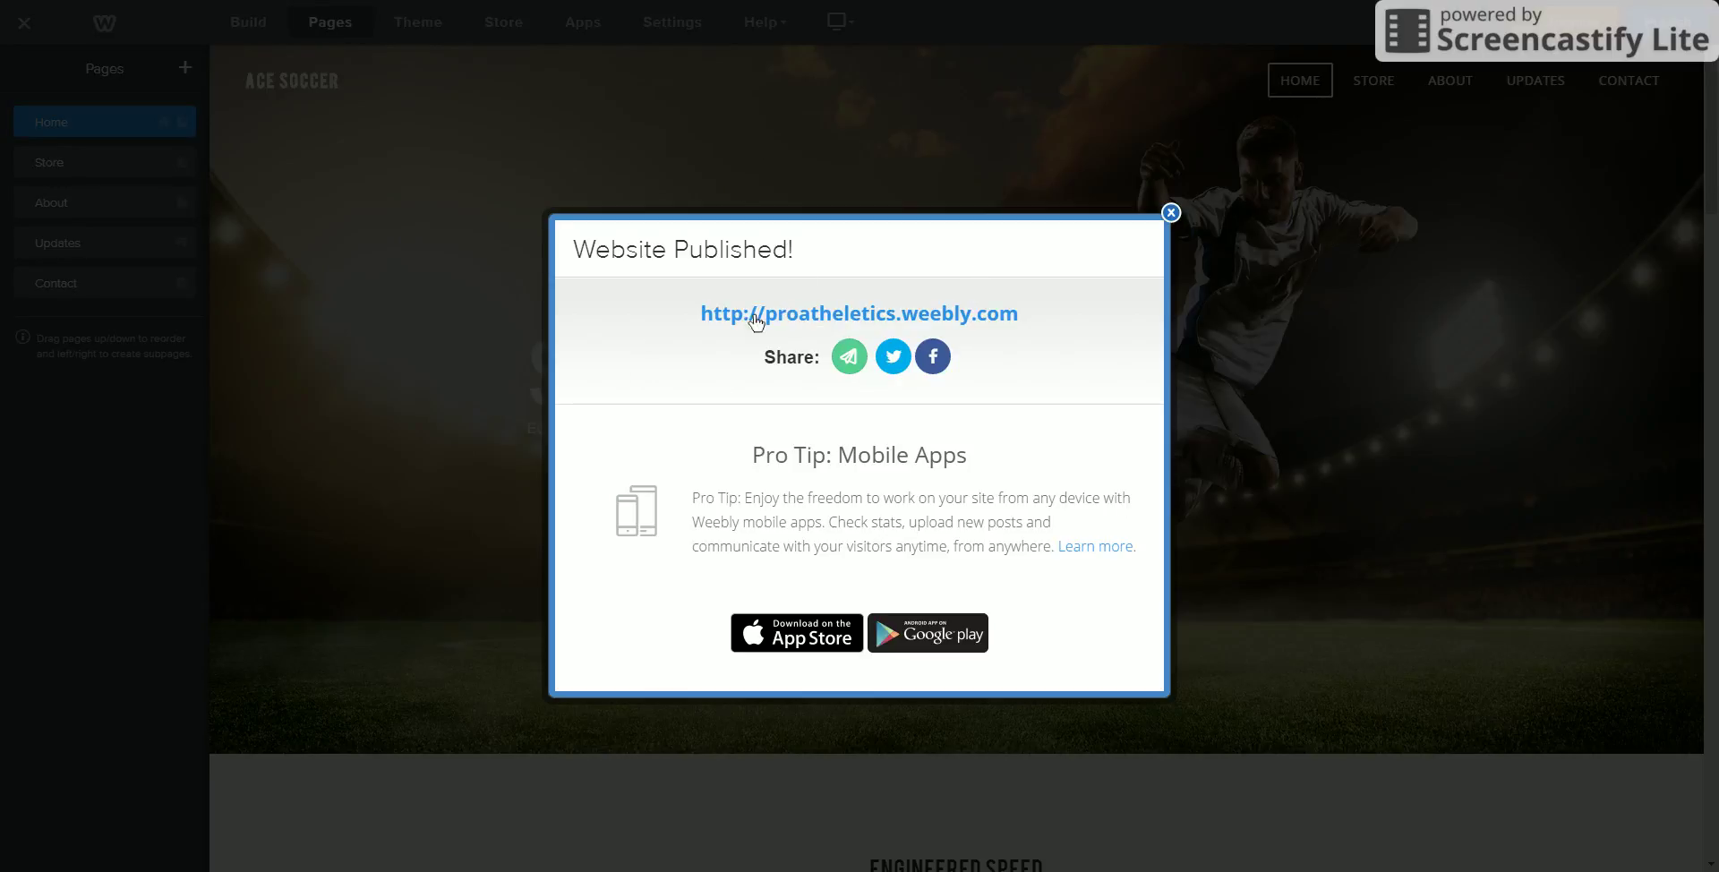
pyautogui.moveTo(695, 314); pyautogui.dragTo(1040, 324)
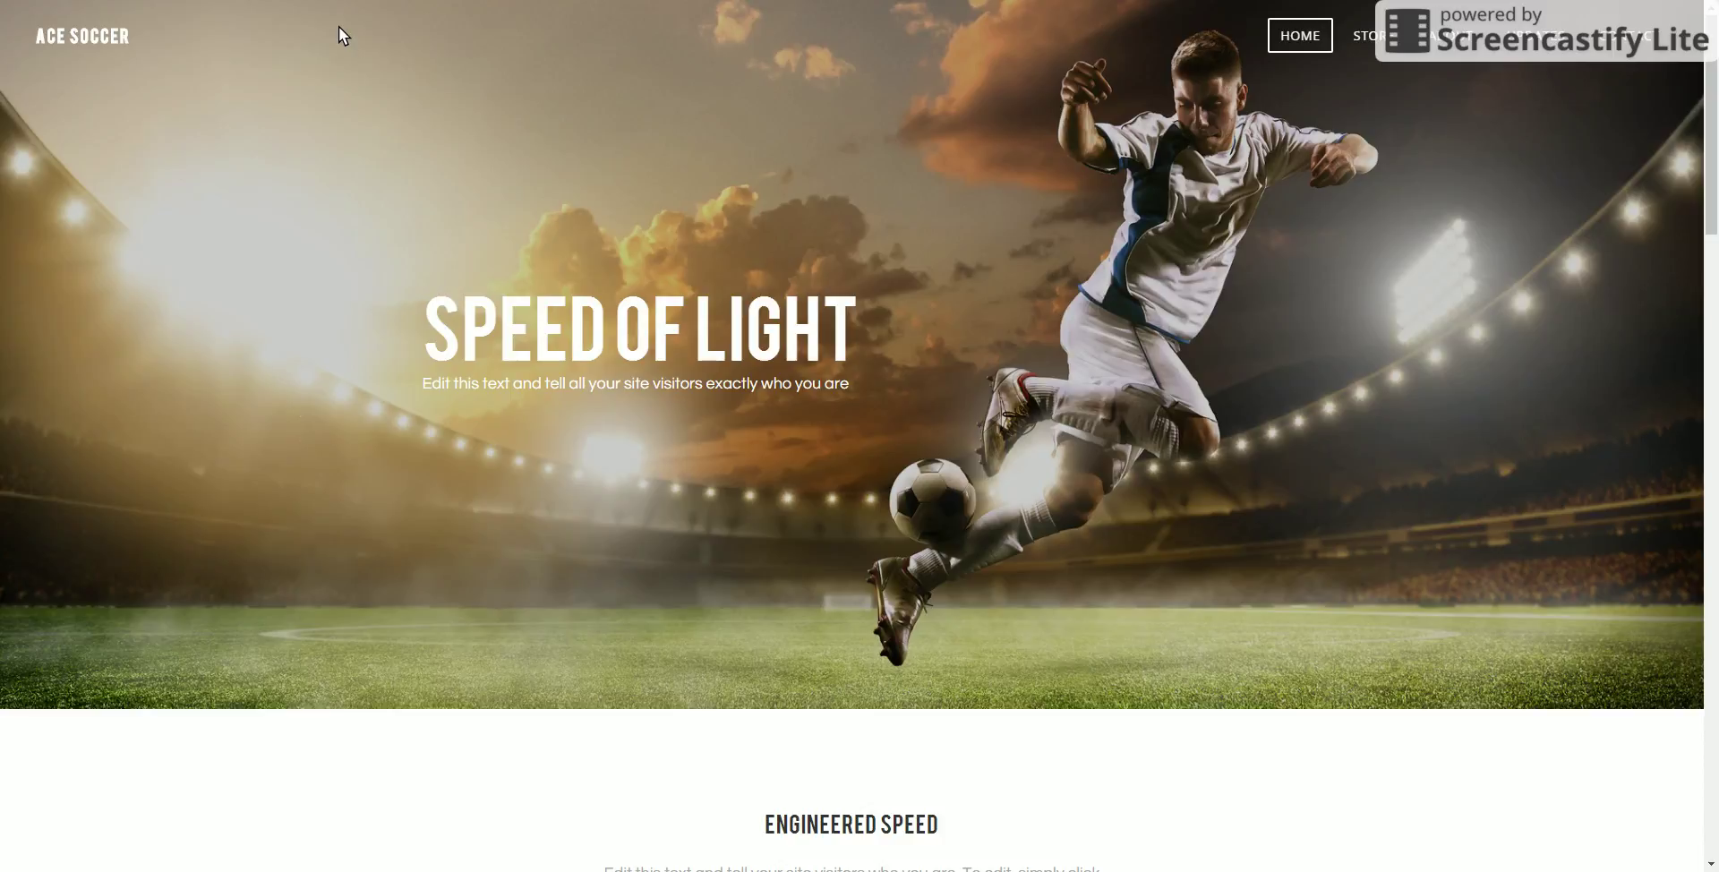
# Examine the published home page down to the footer's downloadable file, plus the Store, Updates and About pages
pyautogui.scroll(-15, 606, 383)
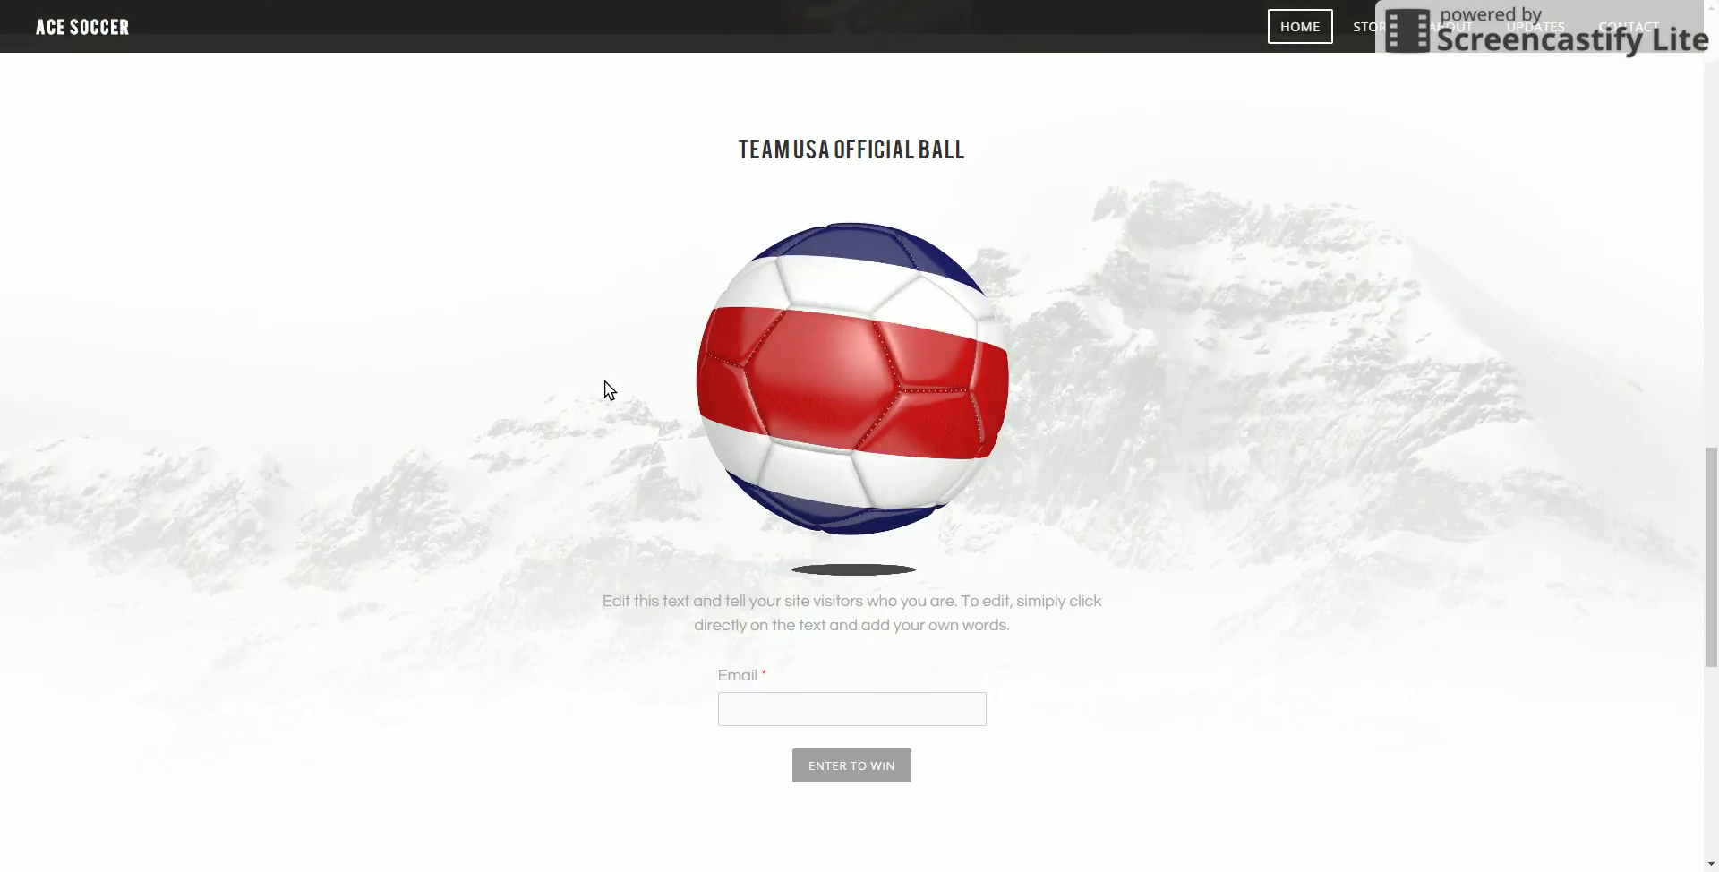
pyautogui.scroll(-7, 605, 380)
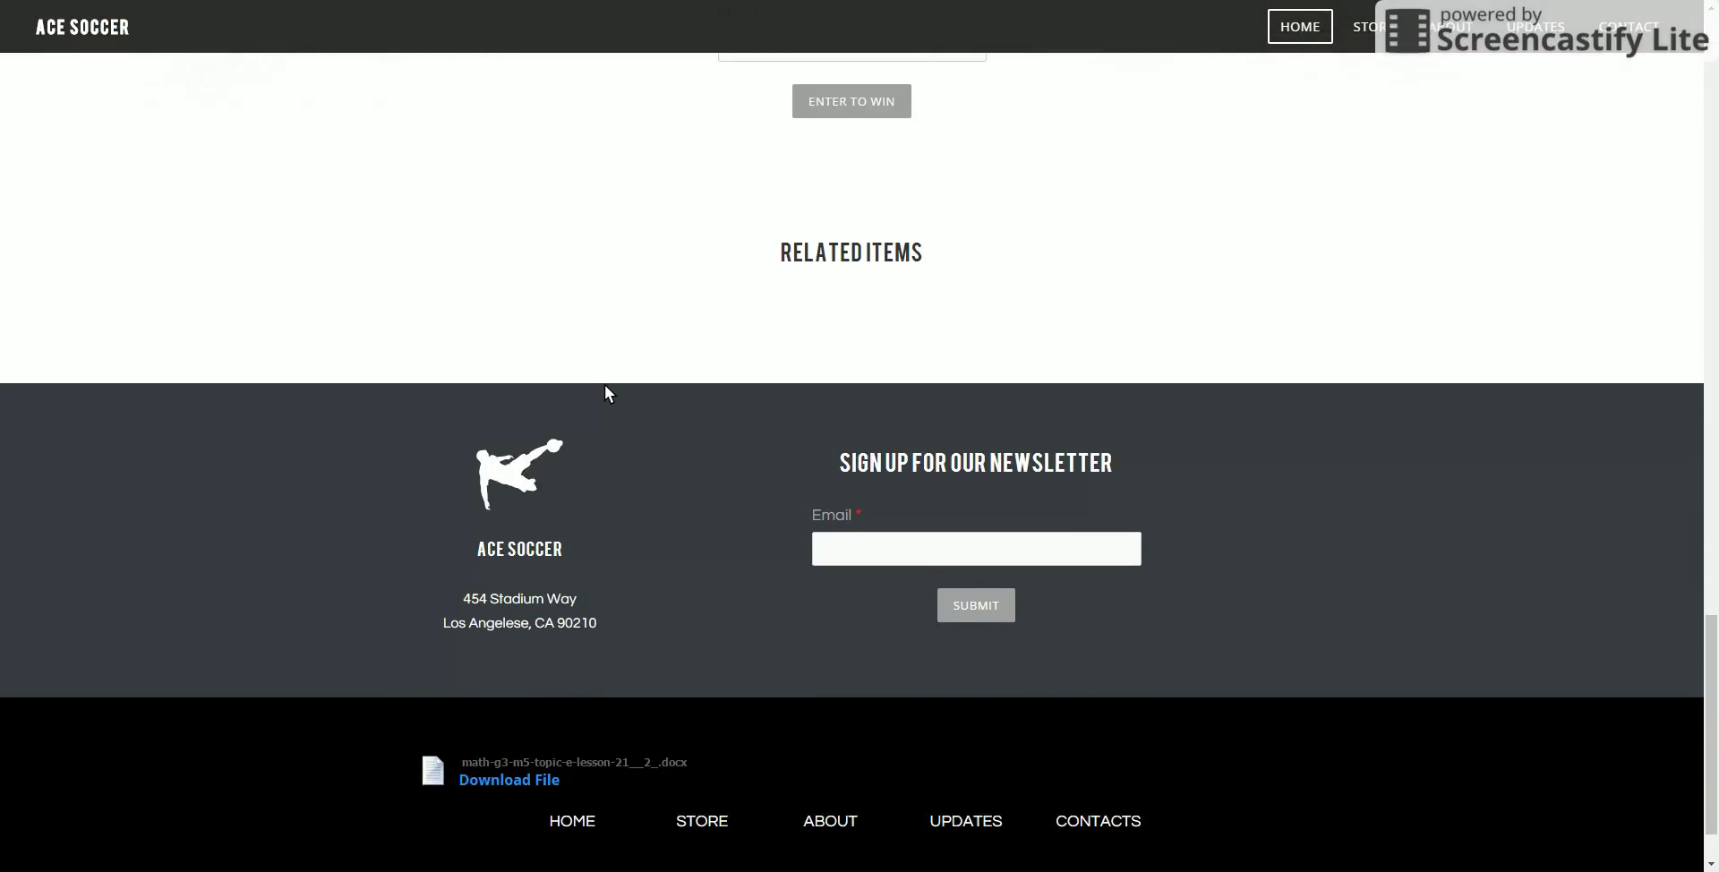
pyautogui.scroll(18, 605, 385)
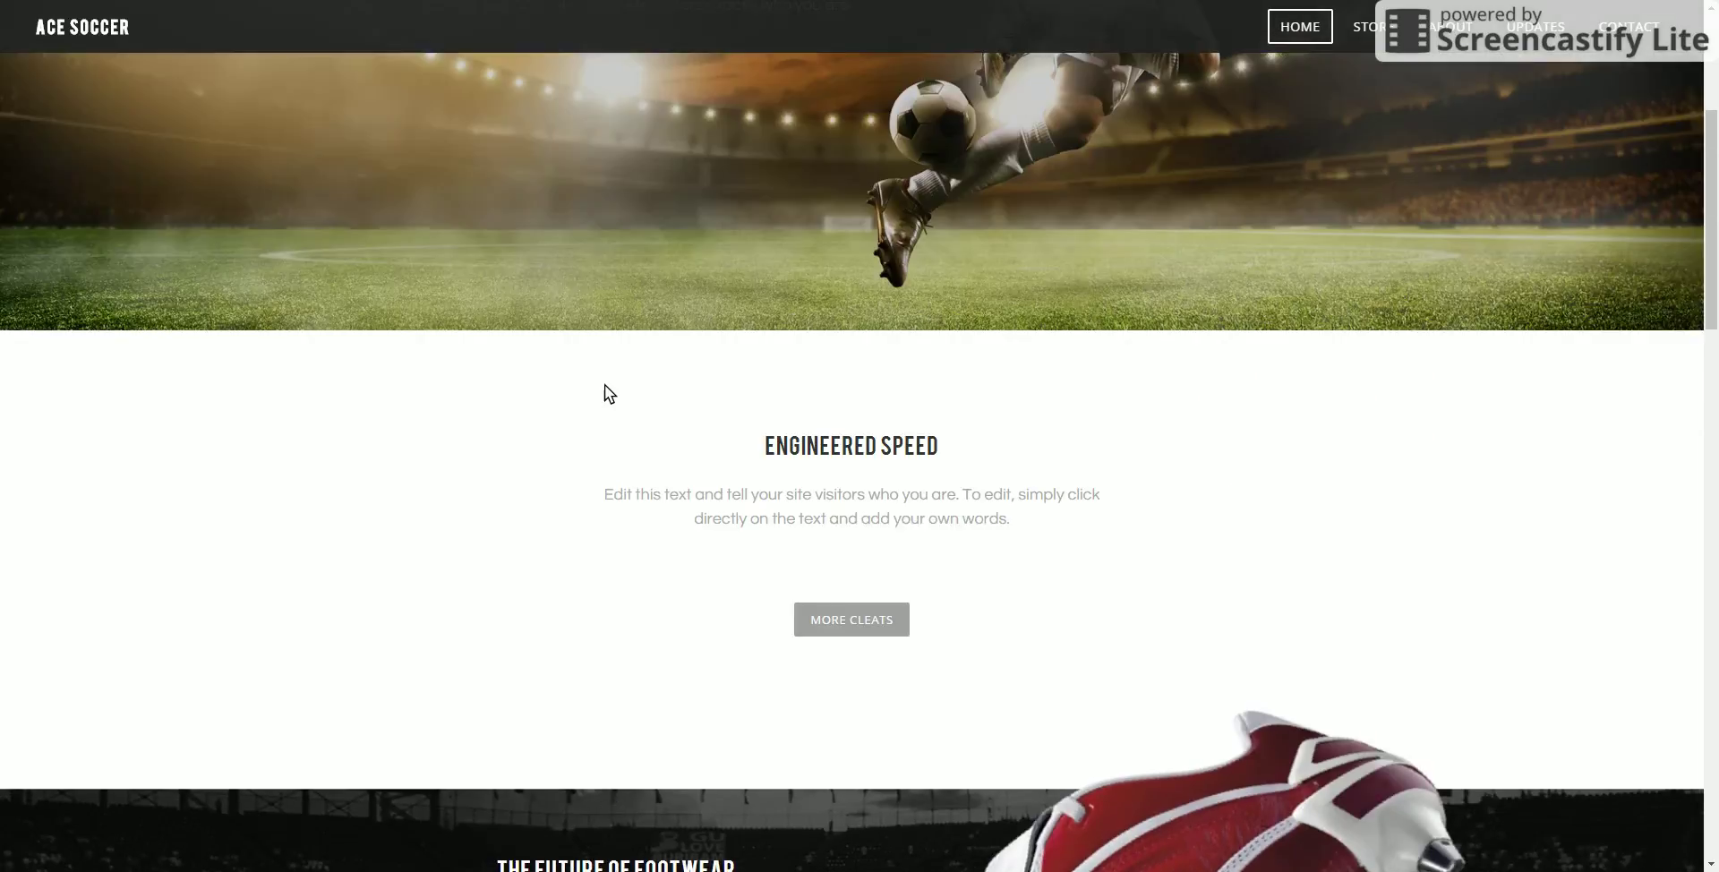
pyautogui.scroll(4, 605, 384)
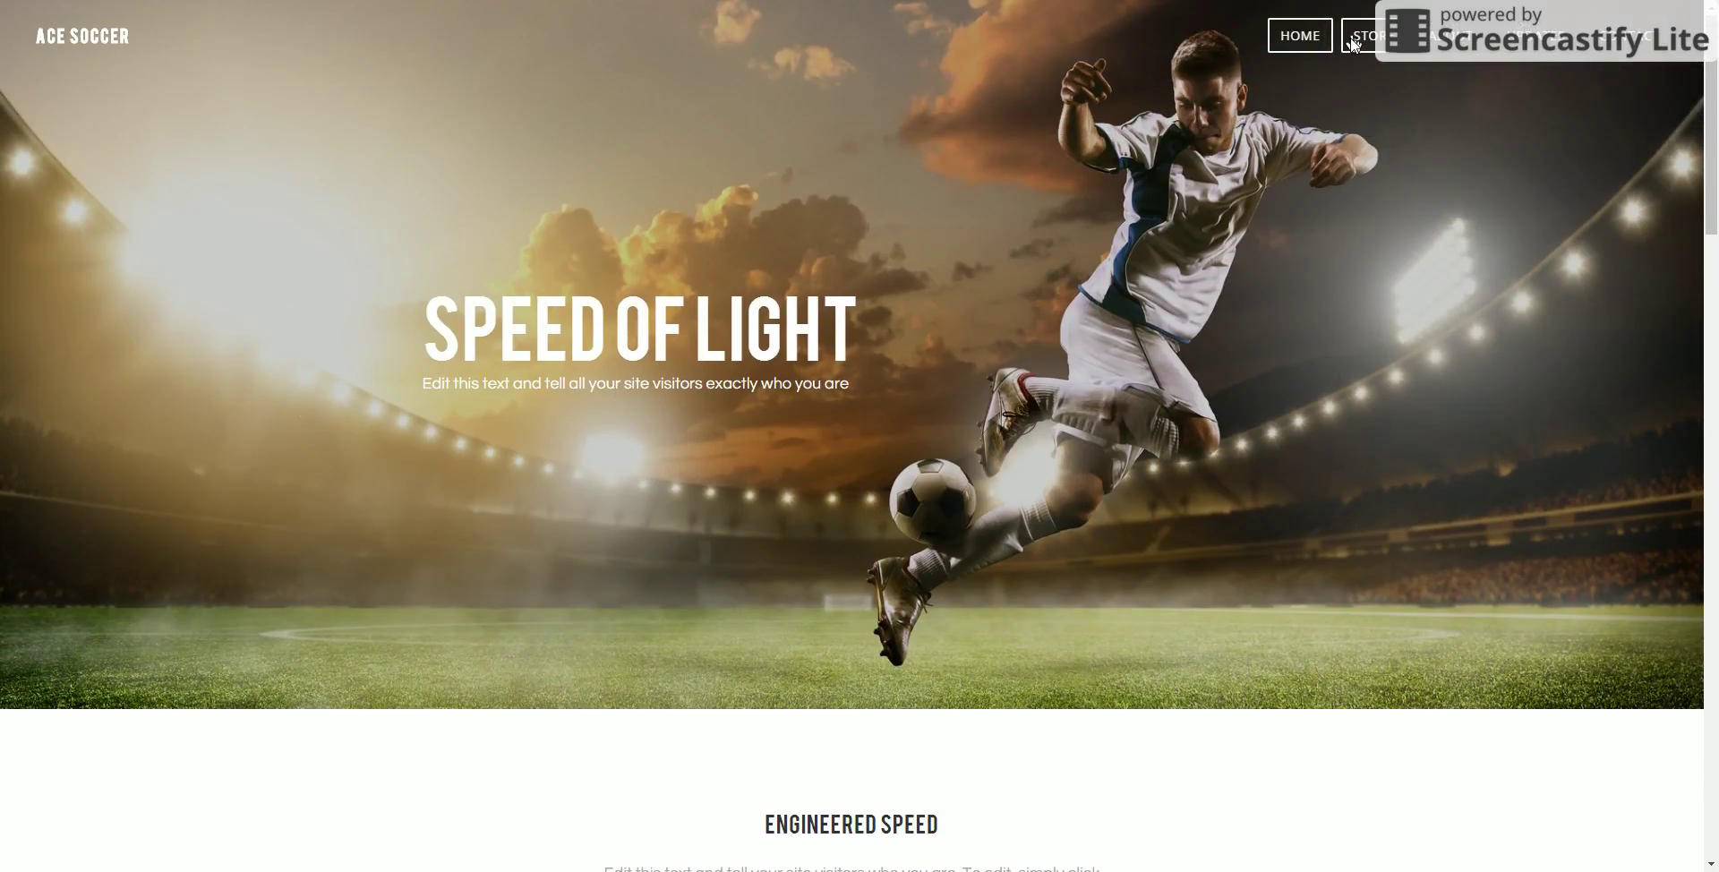
pyautogui.click(1349, 45)
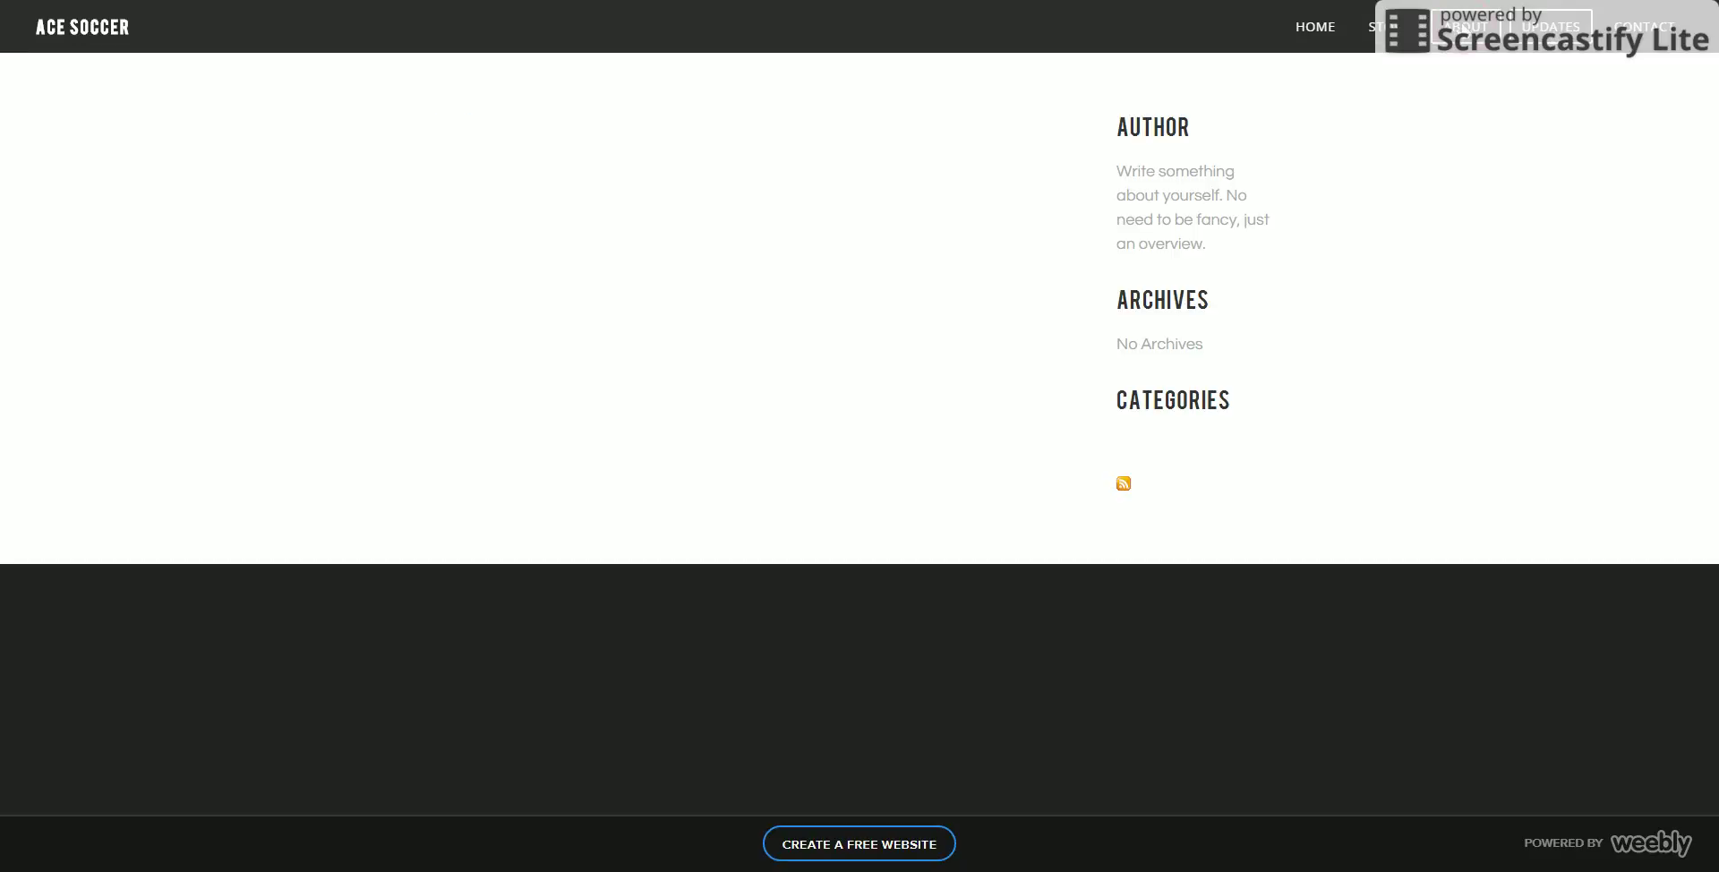
pyautogui.click(1465, 27)
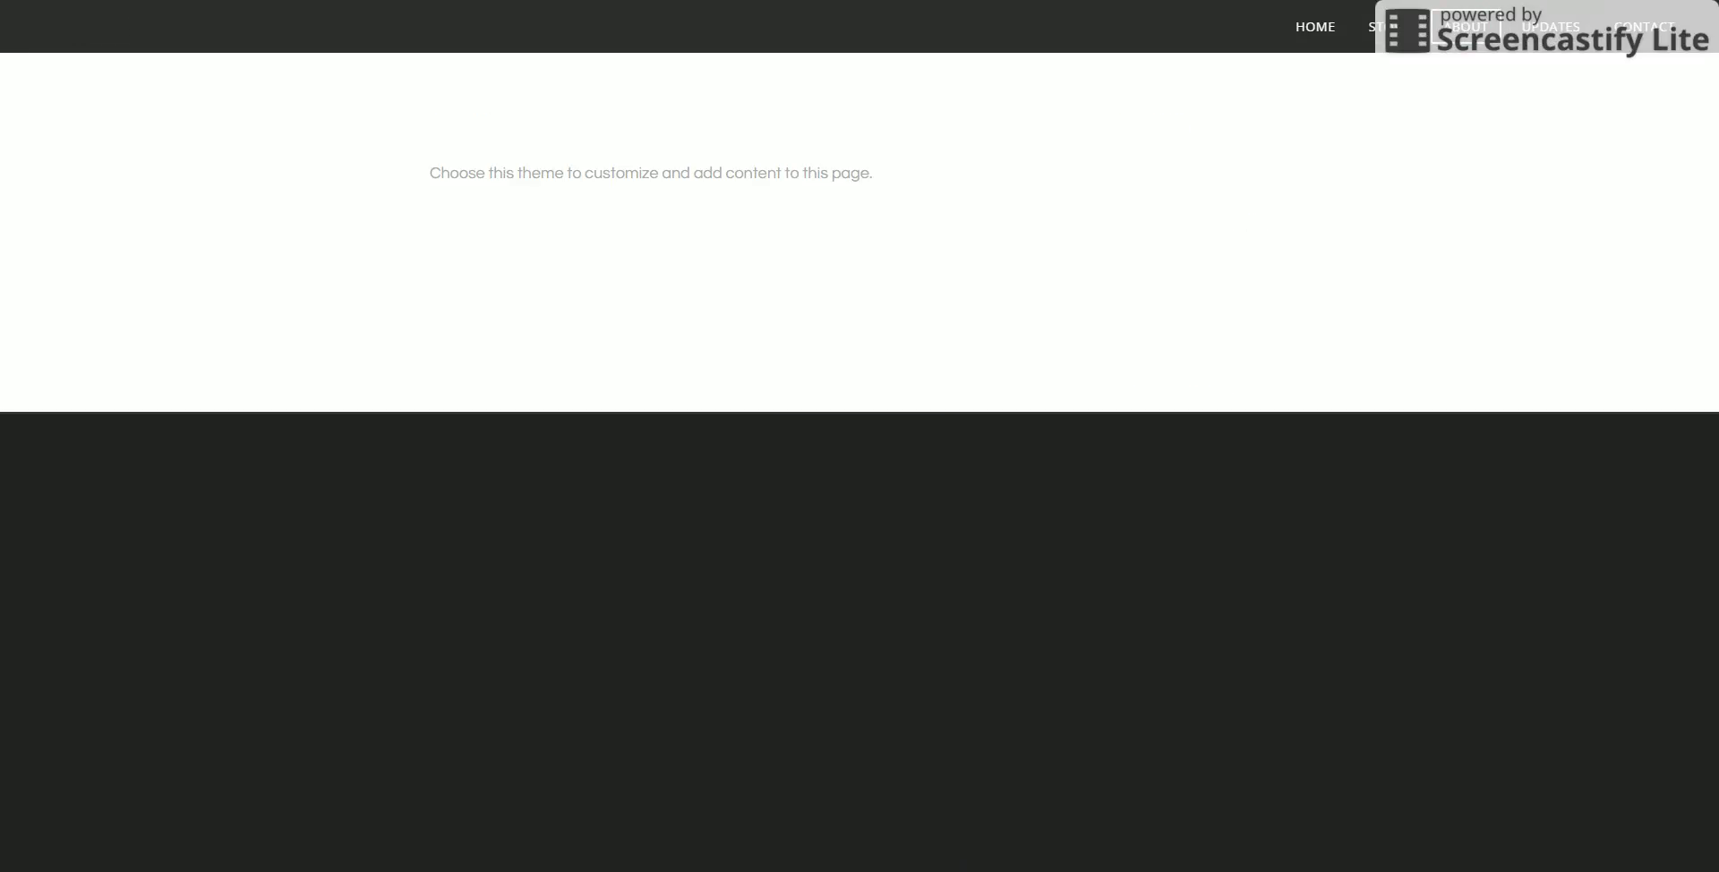